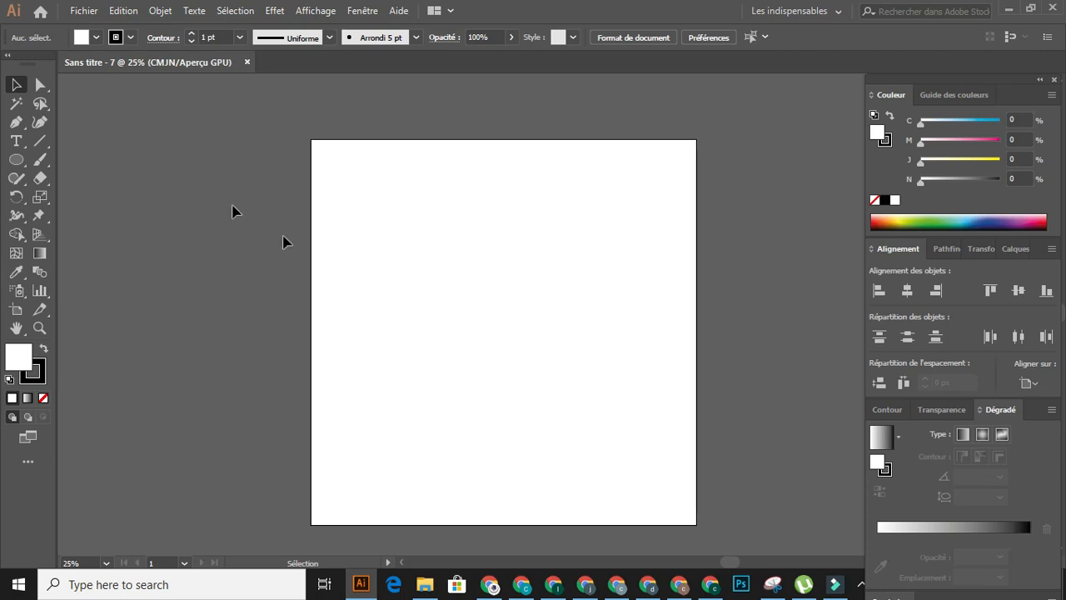
- Draw a straight line with the Pen tool across the artboard's upper middle, rising gently to the right
left_click(17, 122)
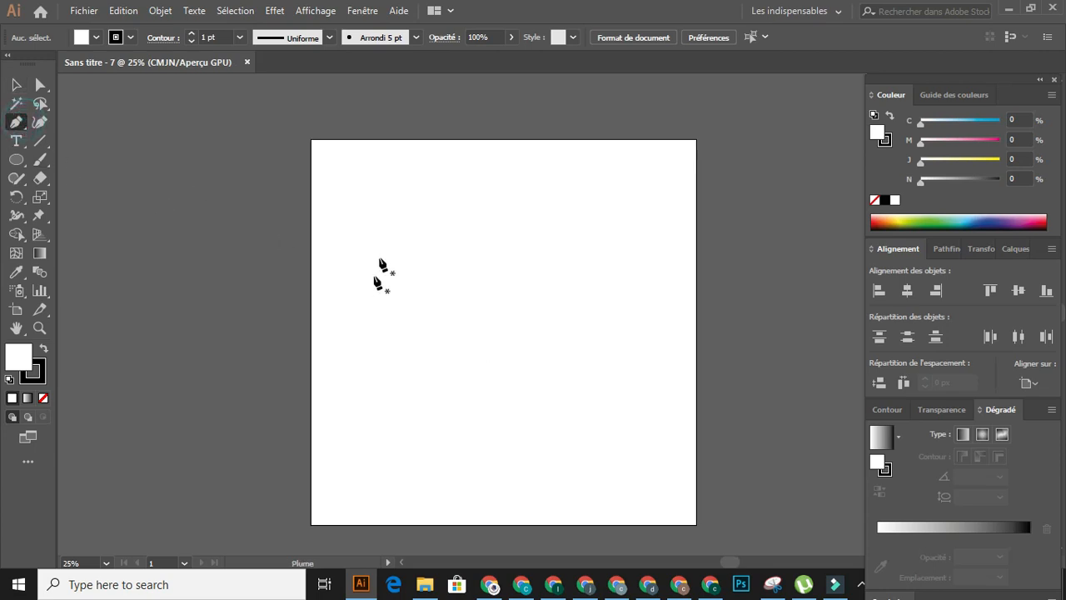
left_click_drag(391, 248, 405, 244)
key("ctrl+z")
left_click(400, 241)
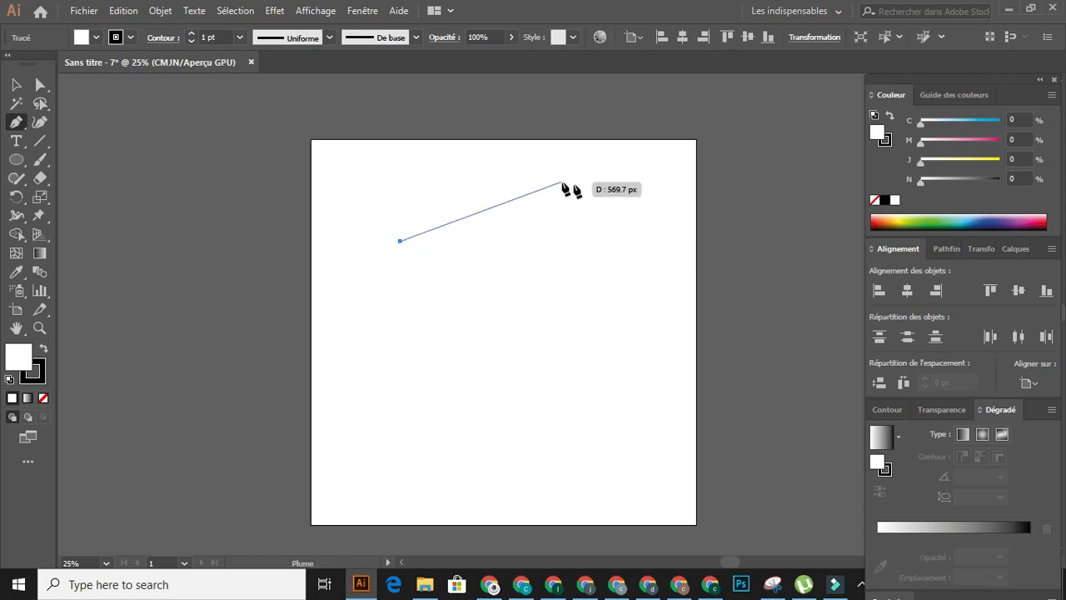
left_click(585, 192)
- Copy the slanted line straight down and repeat the copy at equal spacing to make six parallel lines
left_click(17, 84)
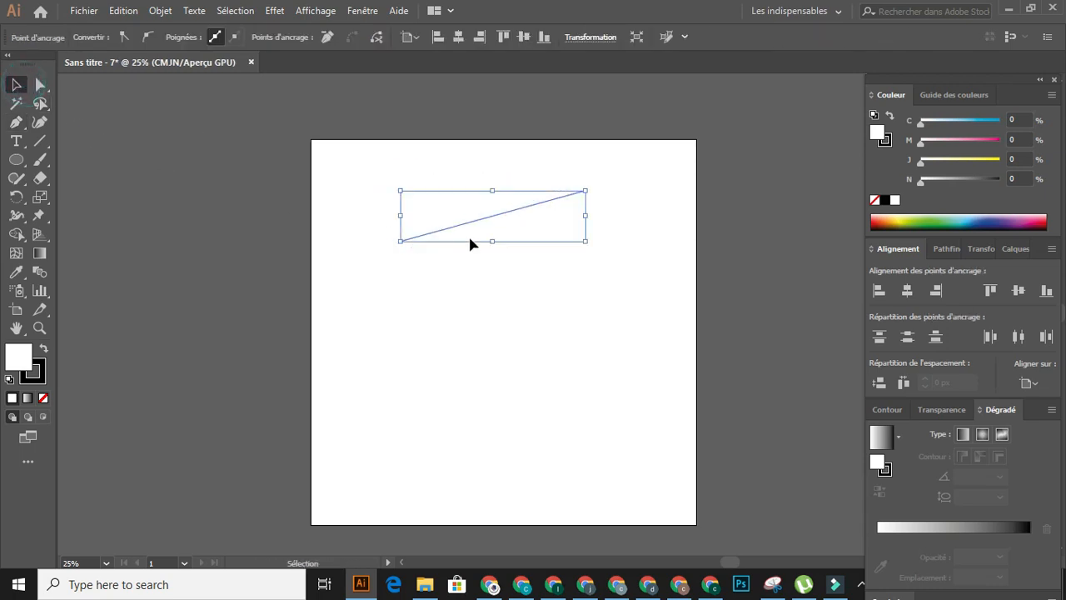
left_click_drag(504, 221, 507, 244)
key("a")
key("ctrl+d")
key("ctrl+d")
key("ctrl+d")
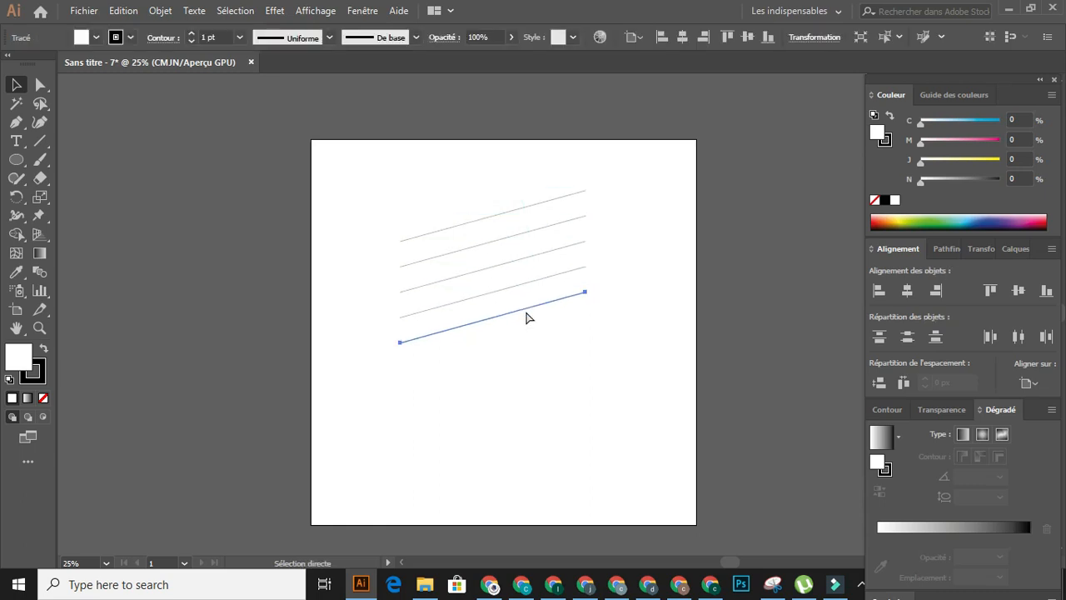
key("ctrl+d")
key("v")
- Draw a tall rectangle across the middle of the six lines and remove its fill
left_click_drag(8, 163, 90, 161)
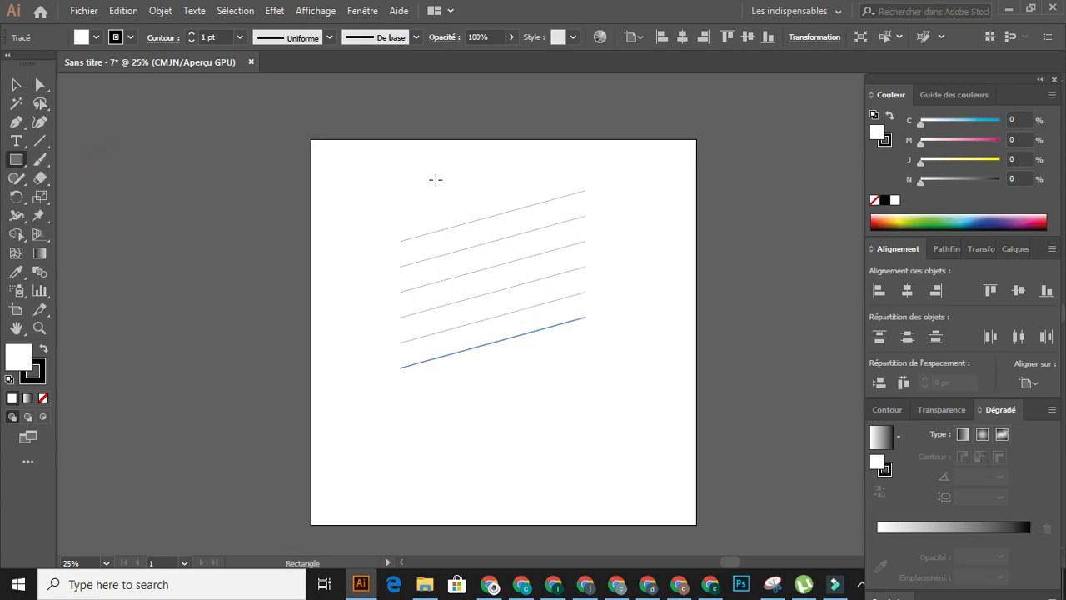
mouse_move(431, 184)
left_mouse_down()
mouse_move(536, 297)
mouse_move(556, 401)
left_mouse_up()
left_click(96, 37)
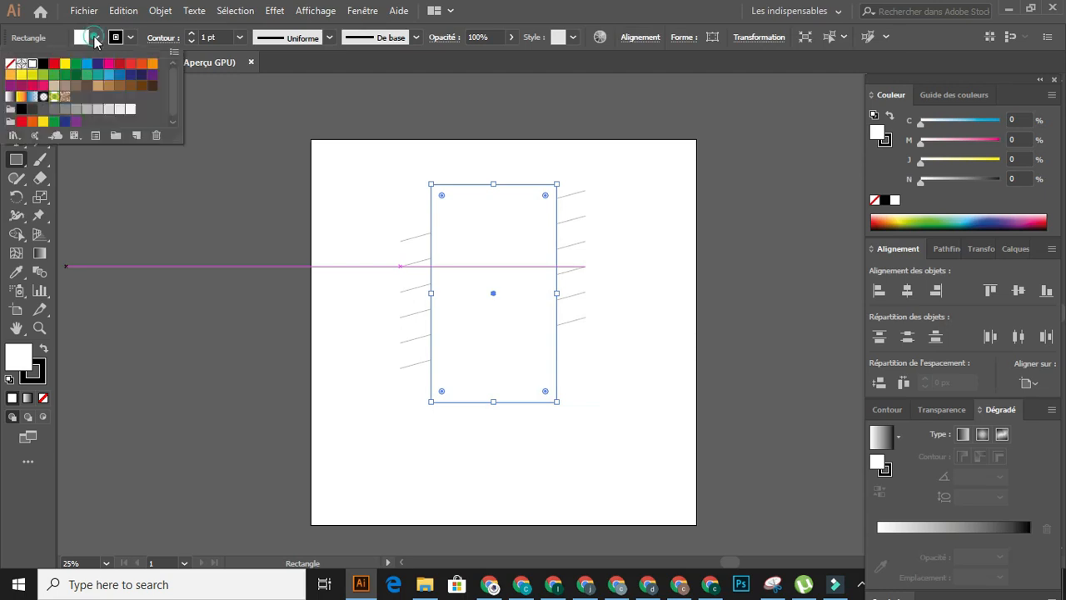
left_click(11, 65)
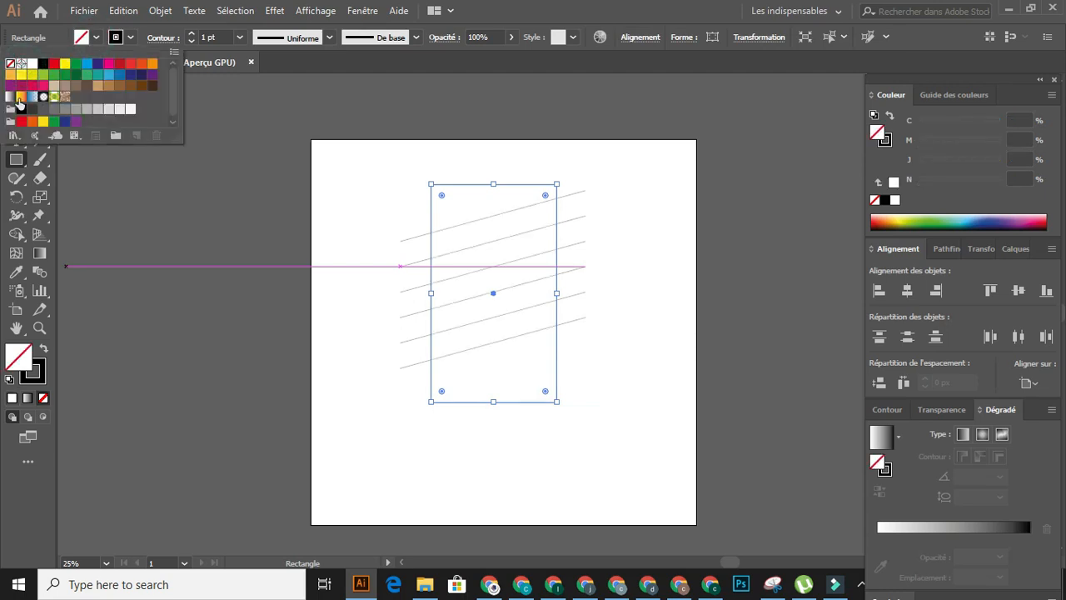
left_click(165, 207)
- Round all four corners of the rectangle to a radius of about 93 px
left_click(40, 84)
left_click_drag(544, 197, 540, 227)
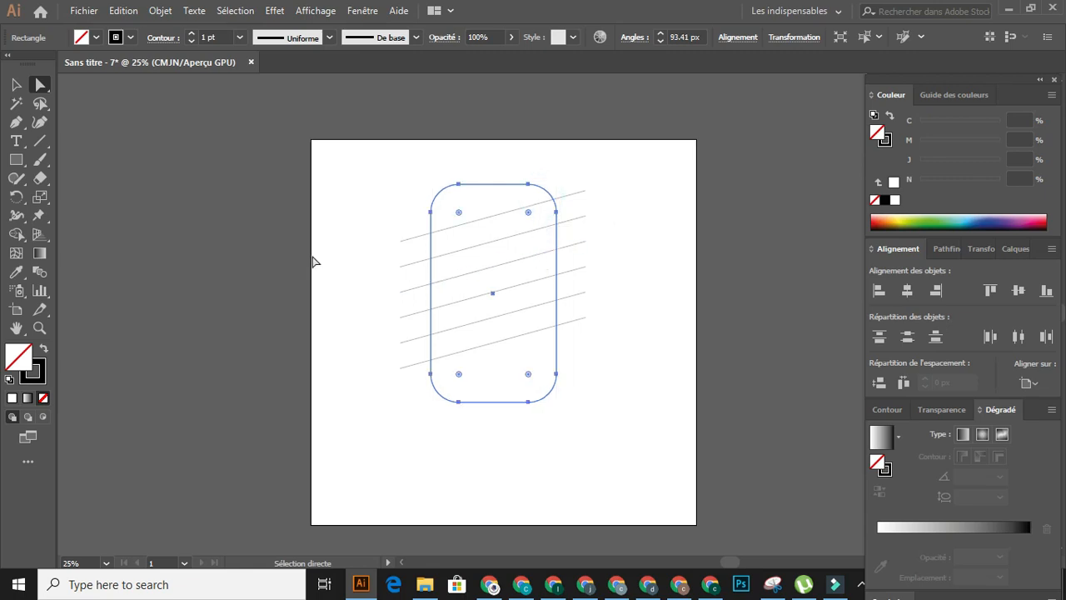
left_click(348, 217)
- Group the six slanted lines without including the rounded rectangle
left_click_drag(613, 174, 575, 356)
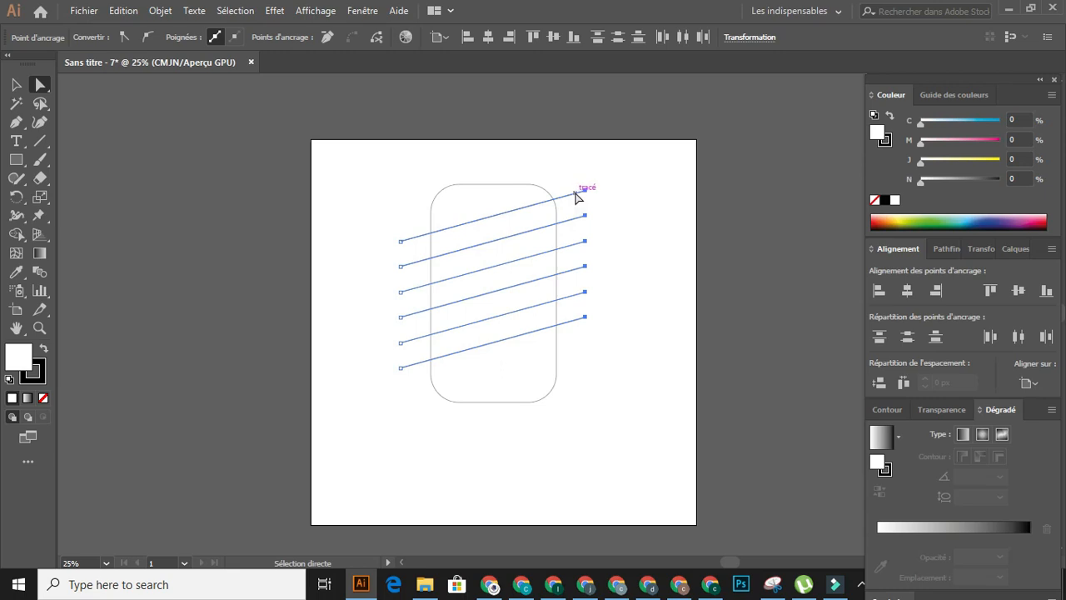
right_click(575, 195)
left_click(647, 286)
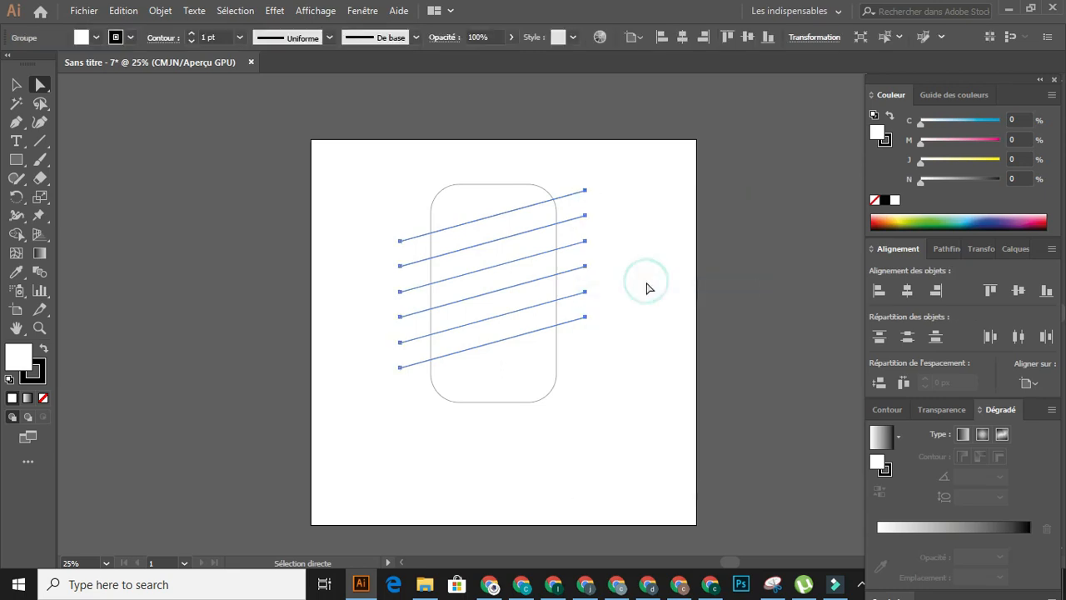
- Centre the line group and the rounded rectangle vertically and horizontally on the artboard
left_click_drag(369, 157, 630, 400)
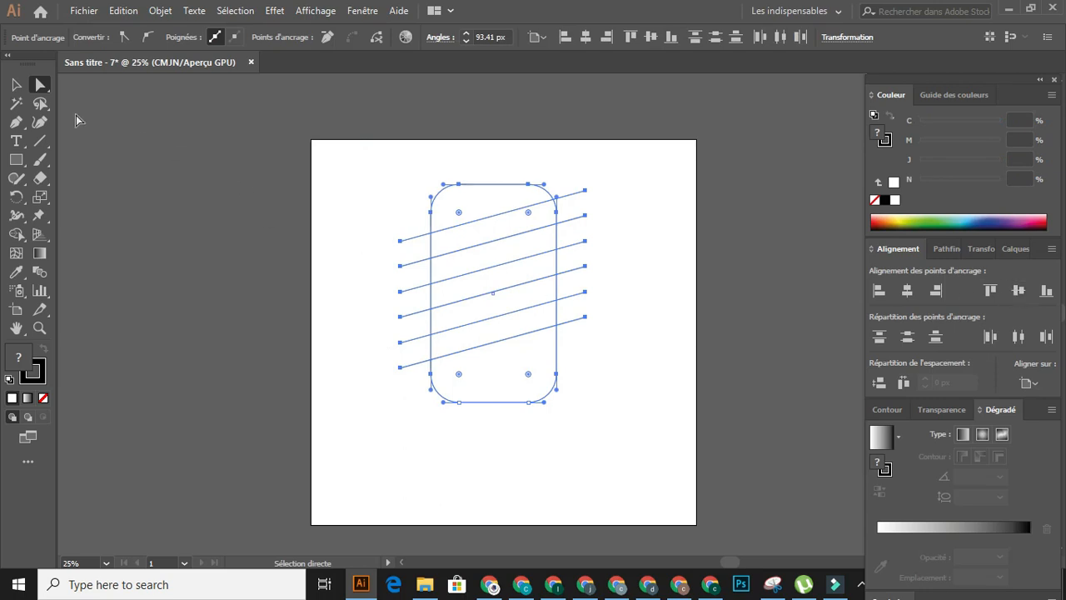
left_click(15, 84)
left_click_drag(624, 343, 626, 345)
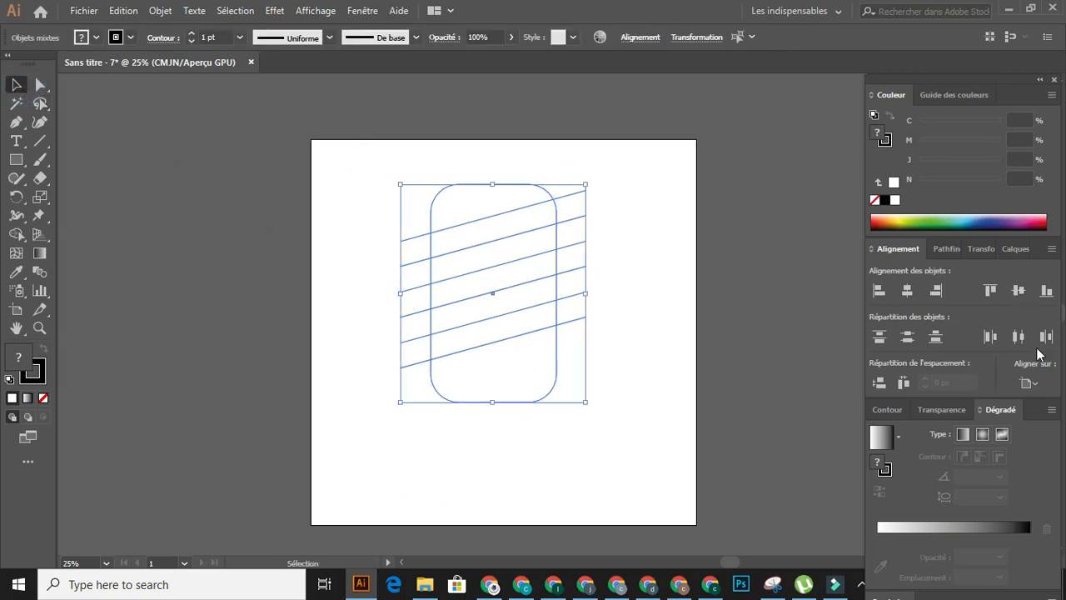
left_click(1017, 290)
left_click(907, 290)
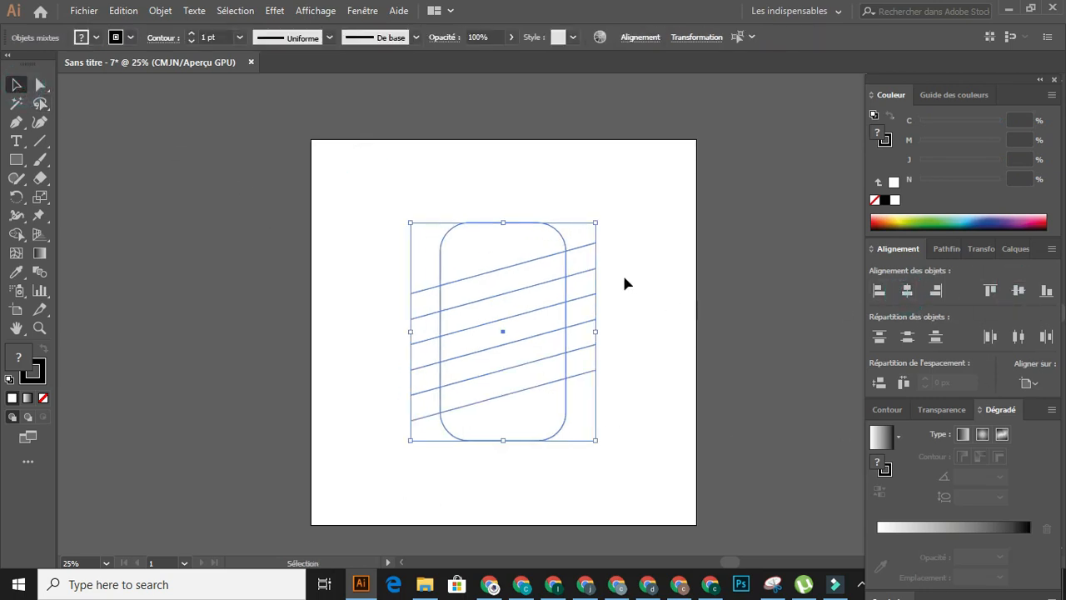
- Ungroup the six slanted lines
left_click_drag(657, 212, 579, 407)
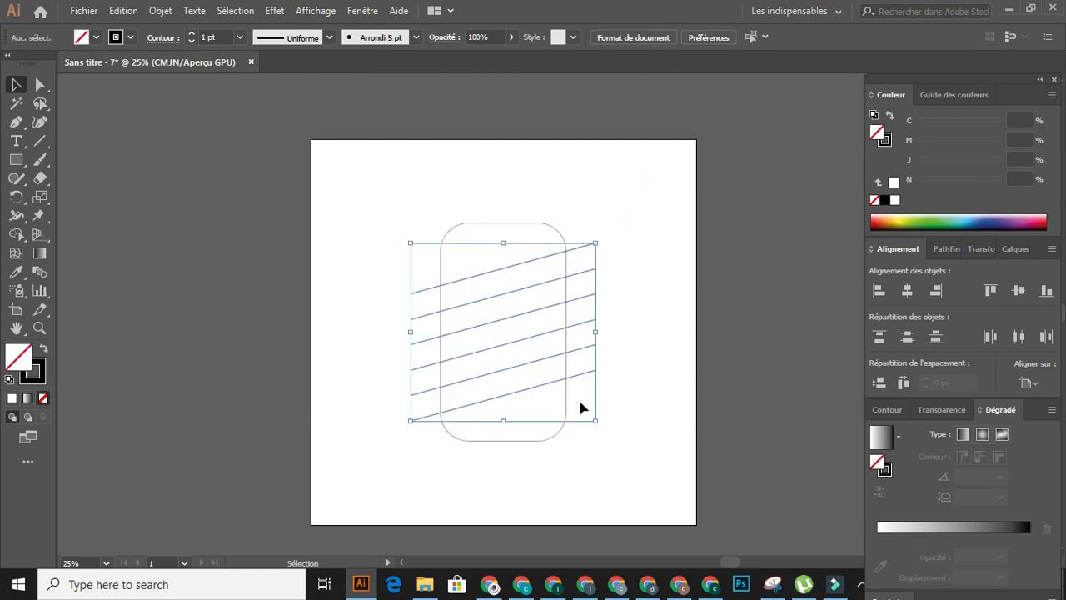
right_click(581, 247)
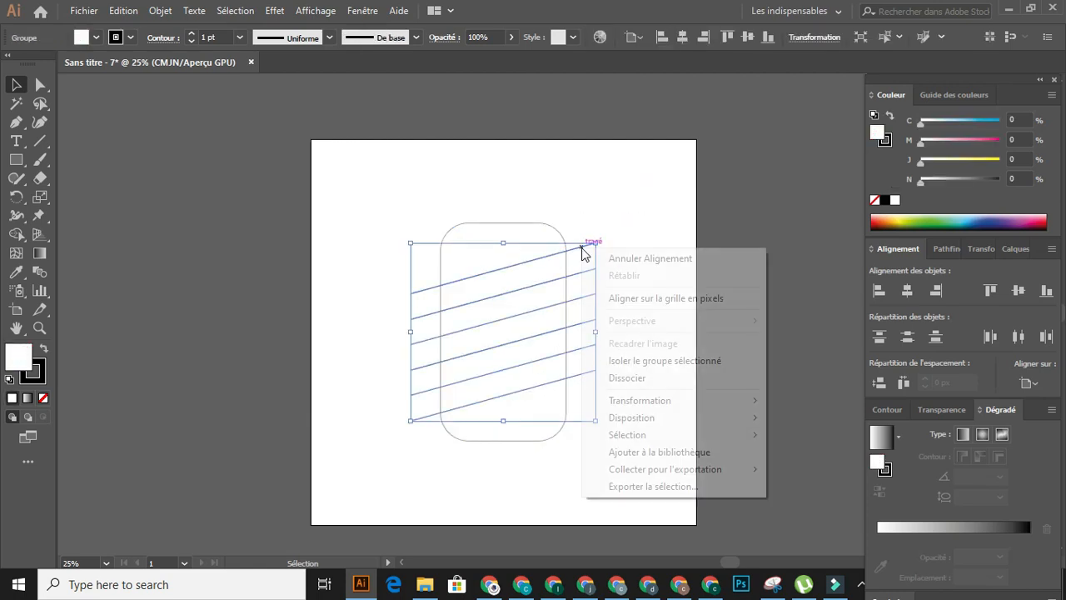
left_click(658, 377)
- Set the stroke weight of all lines and the rounded rectangle to 28 pt
left_click_drag(649, 208, 373, 404)
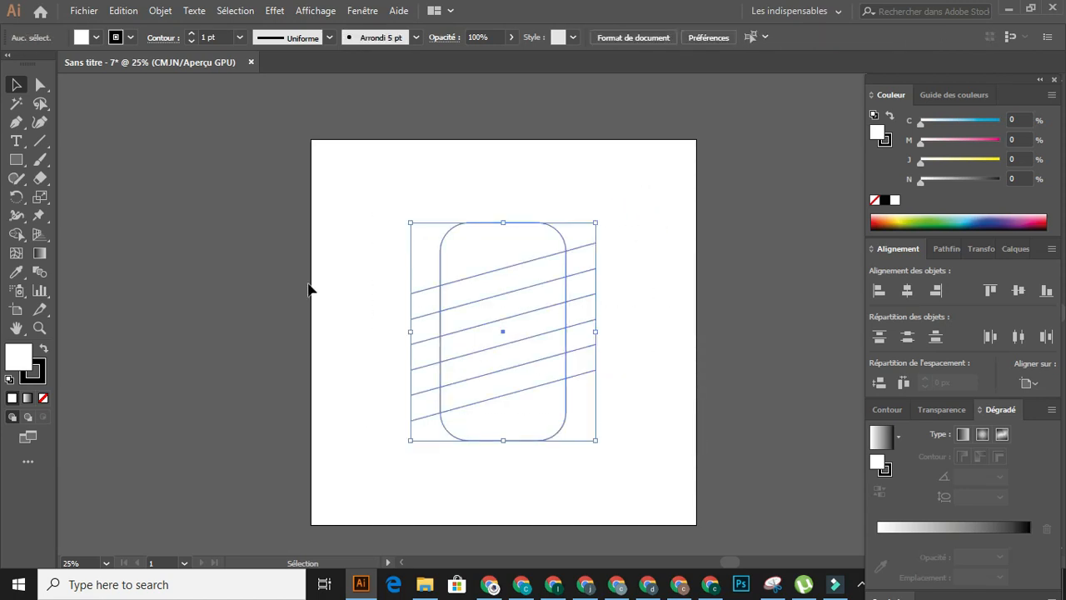
left_click(192, 34)
left_click(192, 34)
left_click(192, 34)
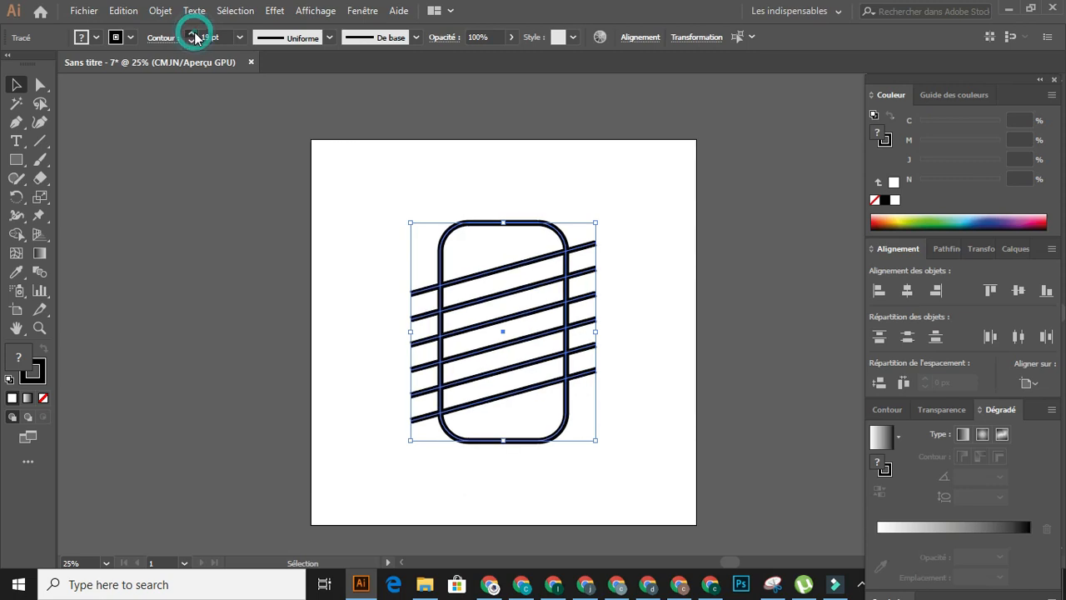
left_click(192, 35)
left_click(192, 34)
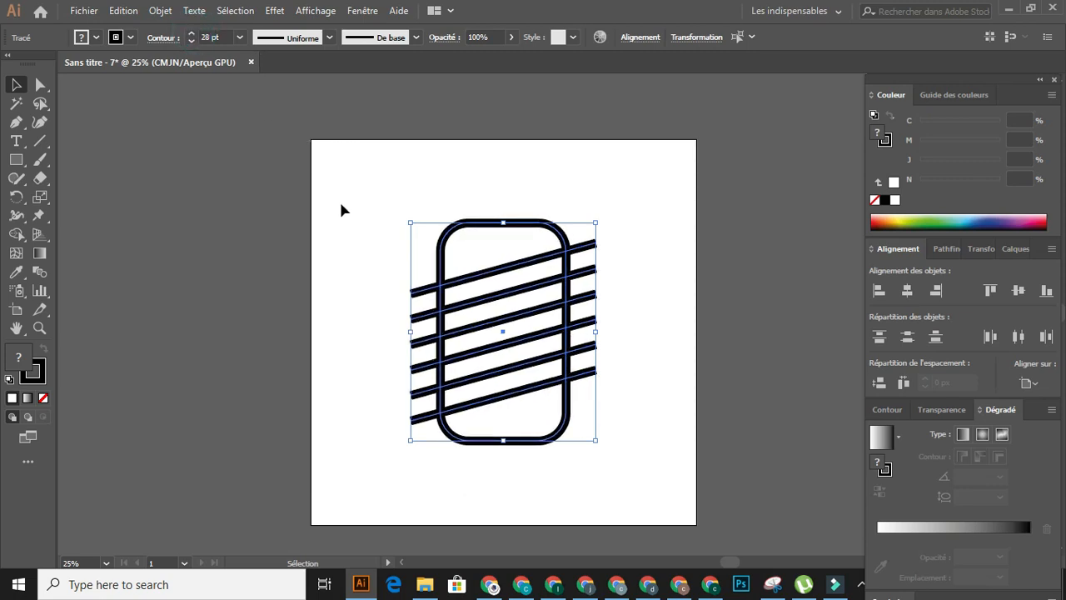
- Expand the thick lines and the rounded rectangle into outlined shapes
left_click(162, 10)
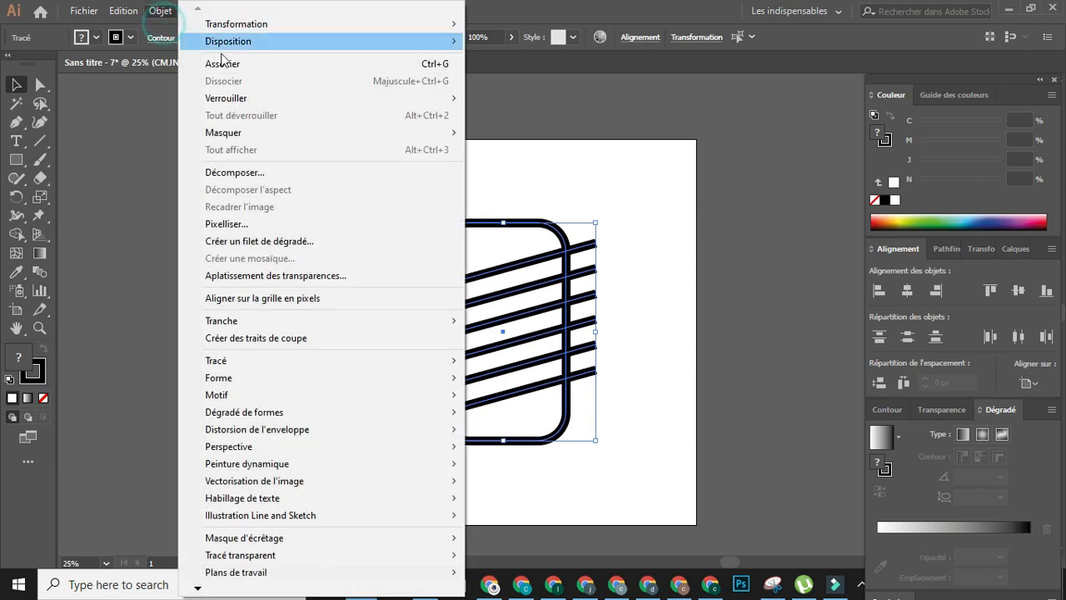
left_click(276, 173)
left_click(528, 377)
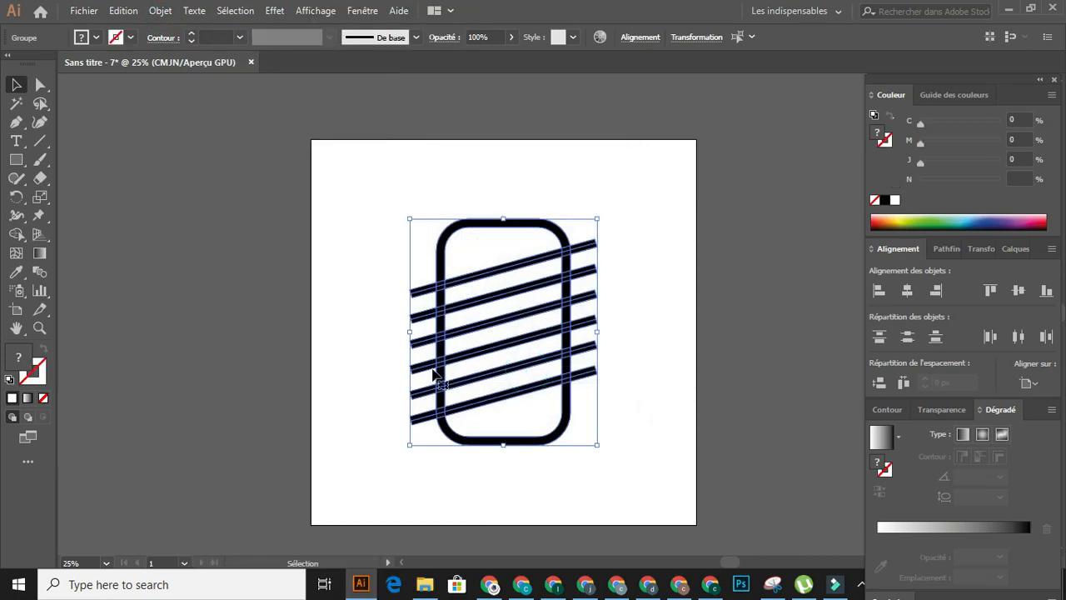
- Activate the Shape Builder tool on the expanded shapes and choose a blue fill of C 90.59 and M 74.9
scroll(395, 358, "up", 1)
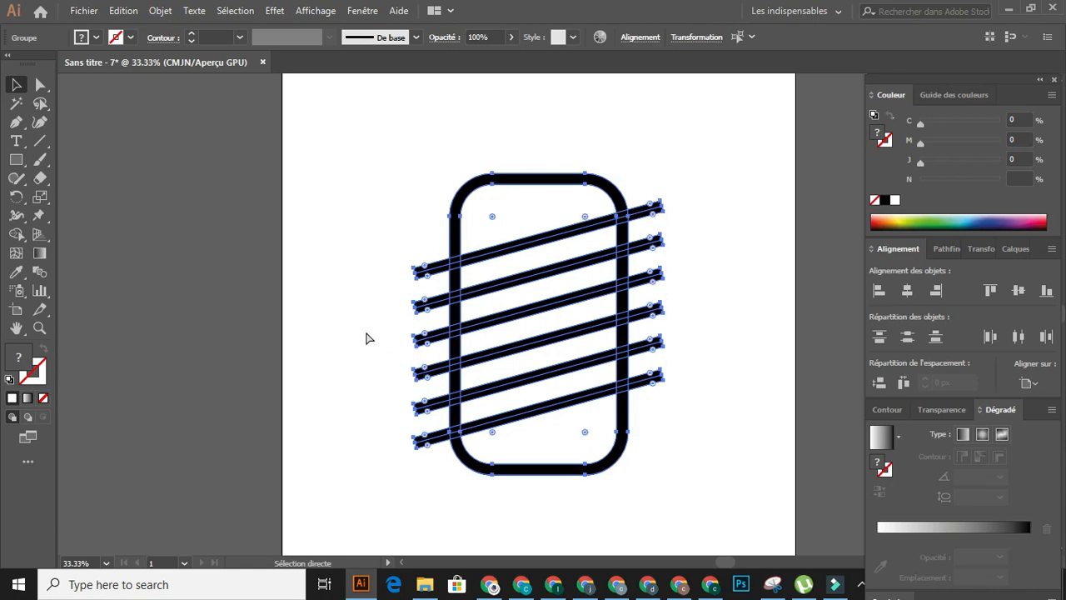
scroll(366, 338, "left", 2)
scroll(366, 343, "right", 5)
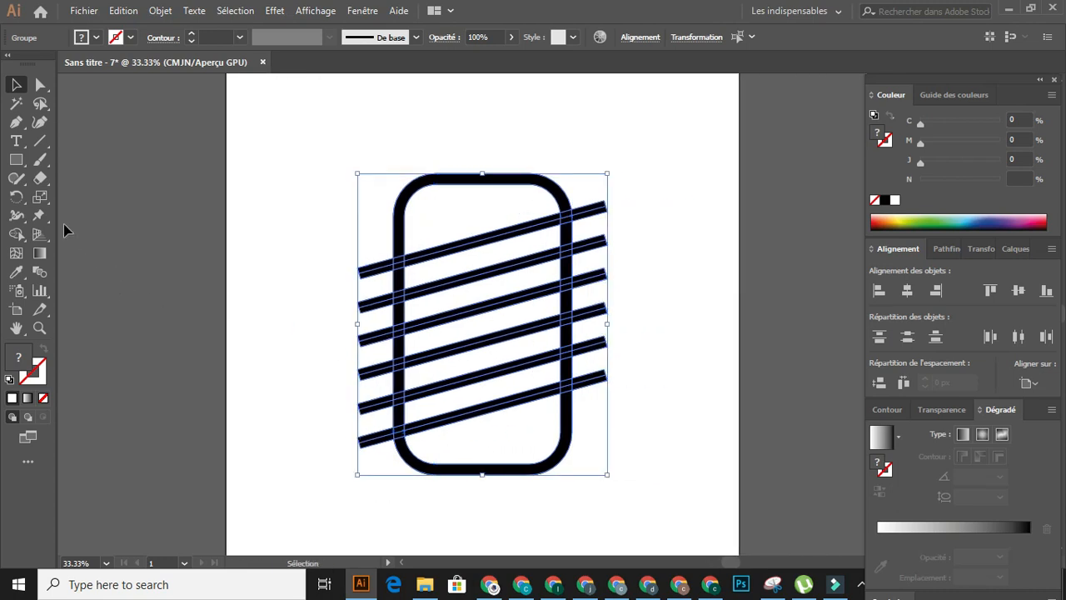
left_click(16, 234)
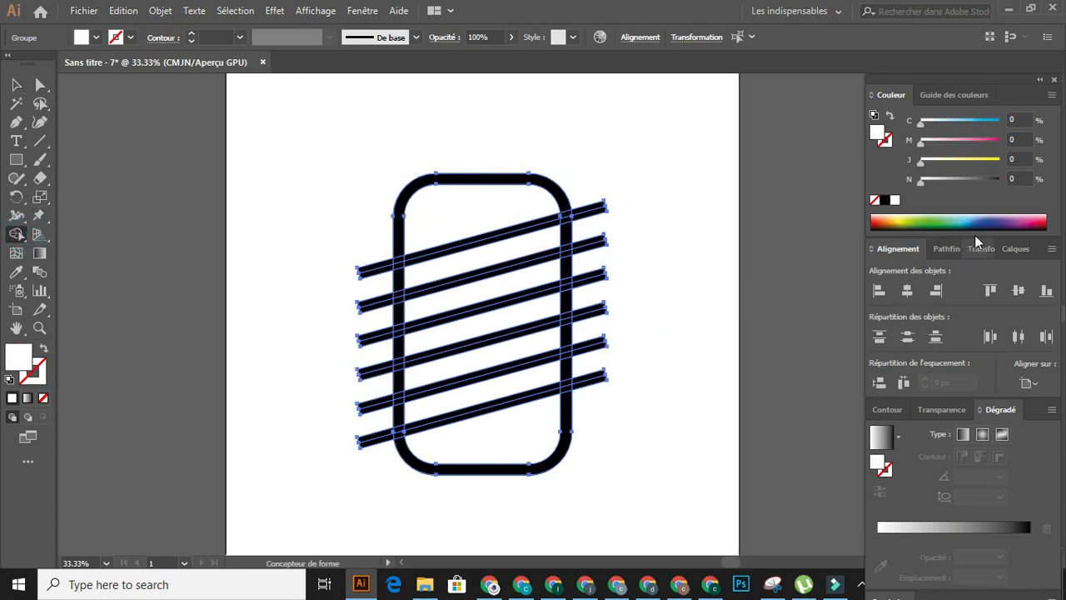
left_click_drag(984, 258, 1002, 363)
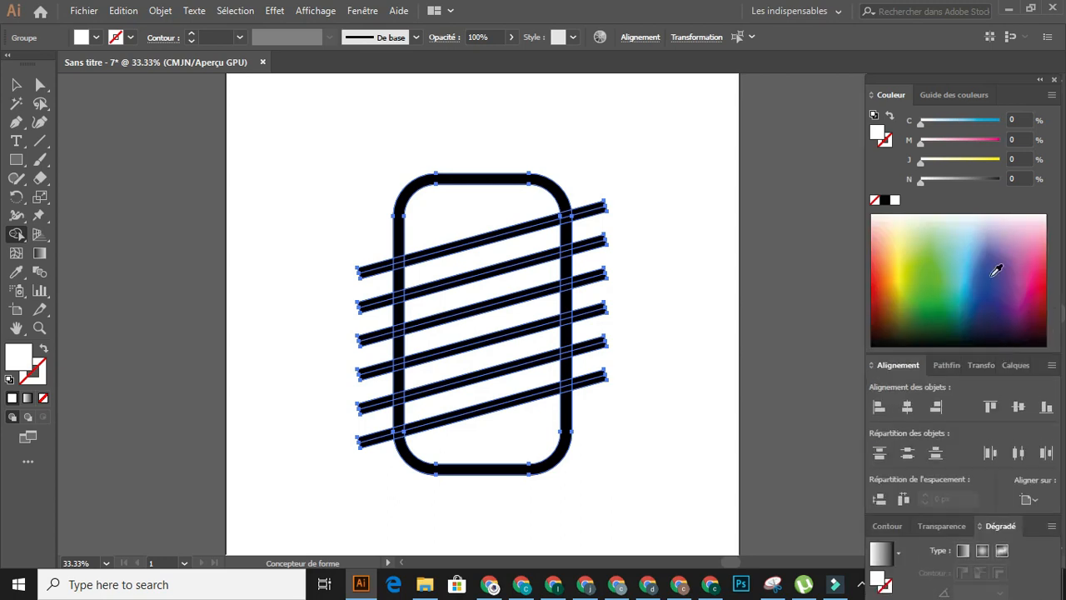
left_click(996, 269)
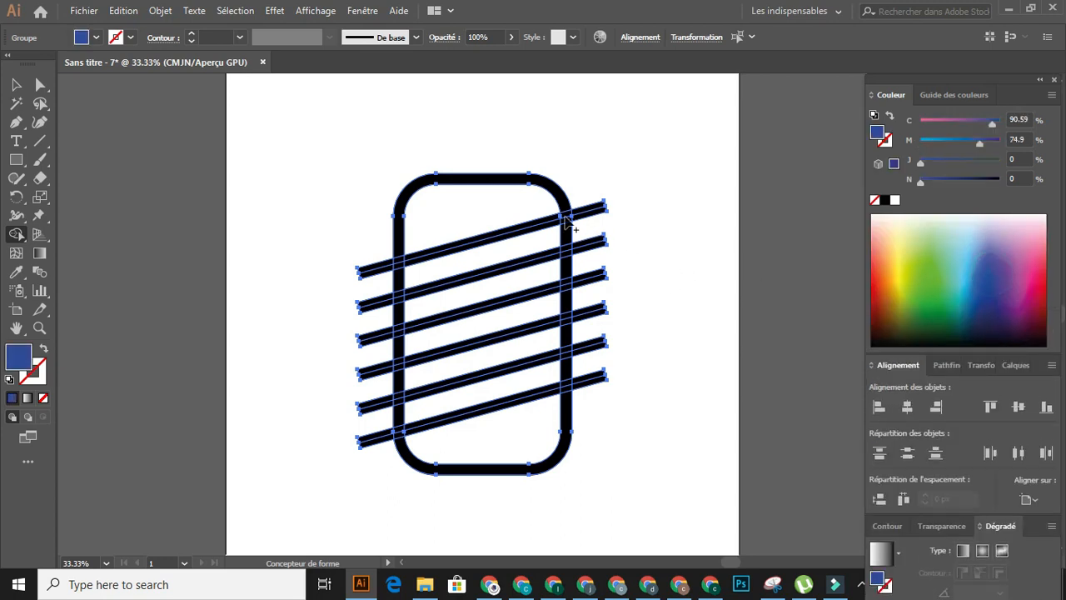
- Merge the outline's rounded top with the first slanted bar into one closed blue shape
scroll(568, 229, "up", 1)
left_click_drag(567, 215, 563, 196)
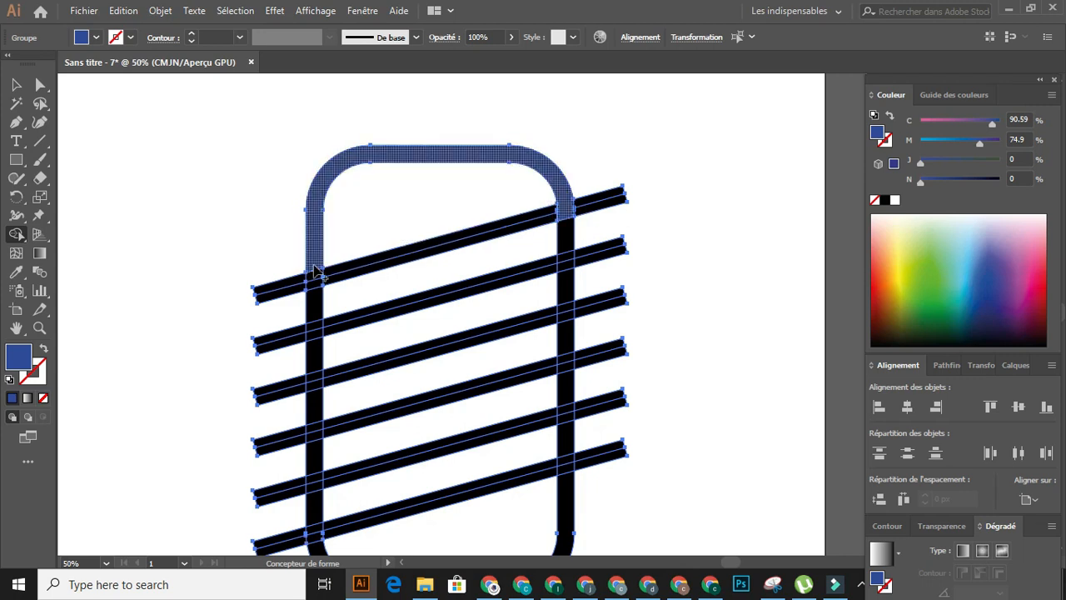
left_click_drag(323, 281, 547, 223)
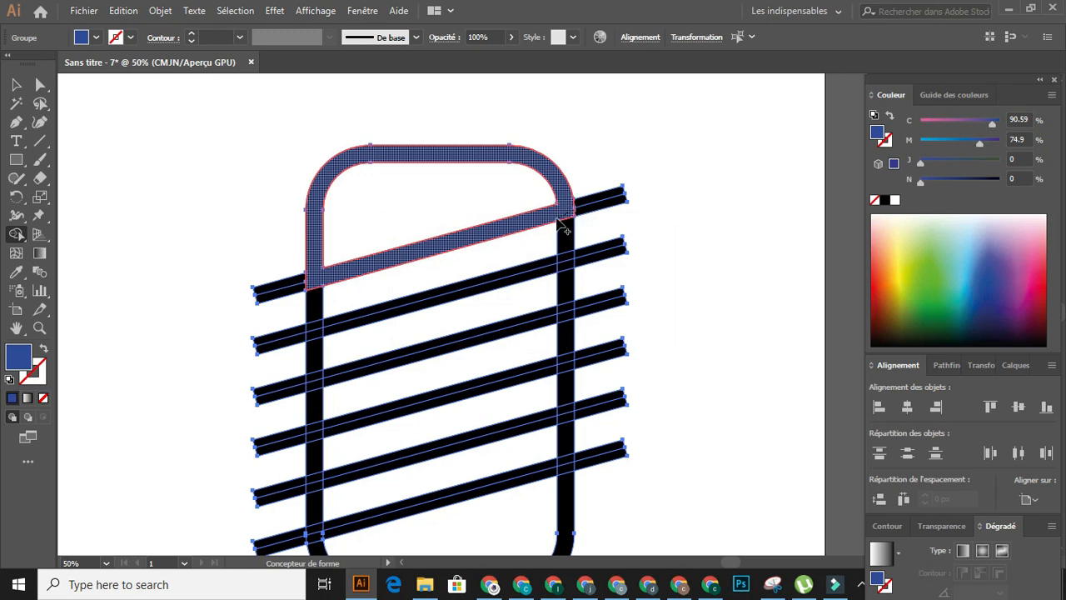
- Merge the second, third and fourth bars into a zigzag, linking second to third on the left and third to fourth on the right
scroll(566, 263, "down", 1)
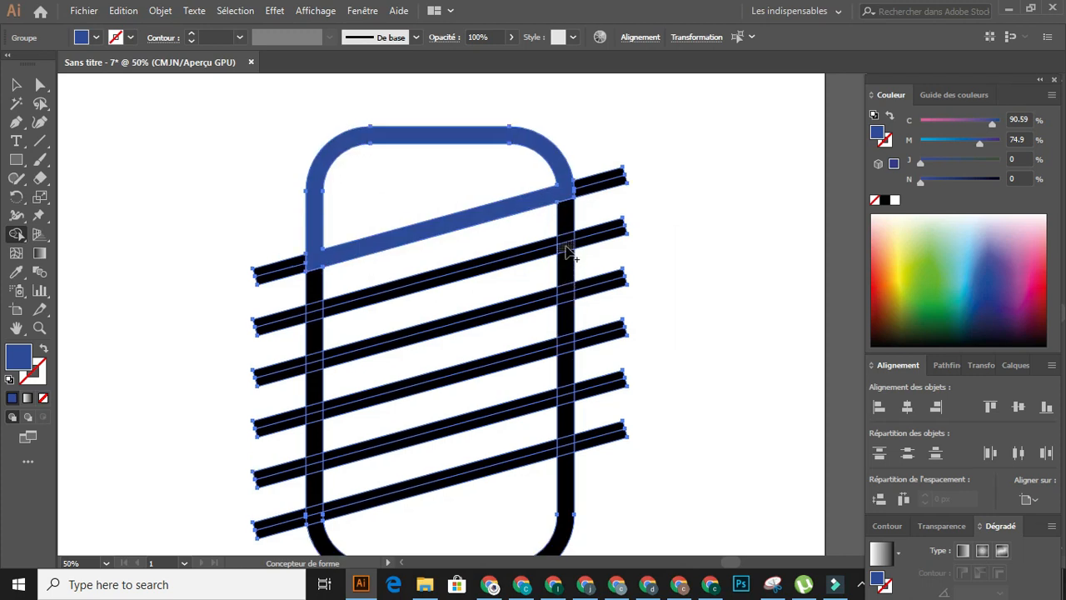
mouse_move(564, 241)
left_mouse_down()
mouse_move(513, 271)
mouse_move(338, 306)
left_mouse_up()
key("ctrl+z")
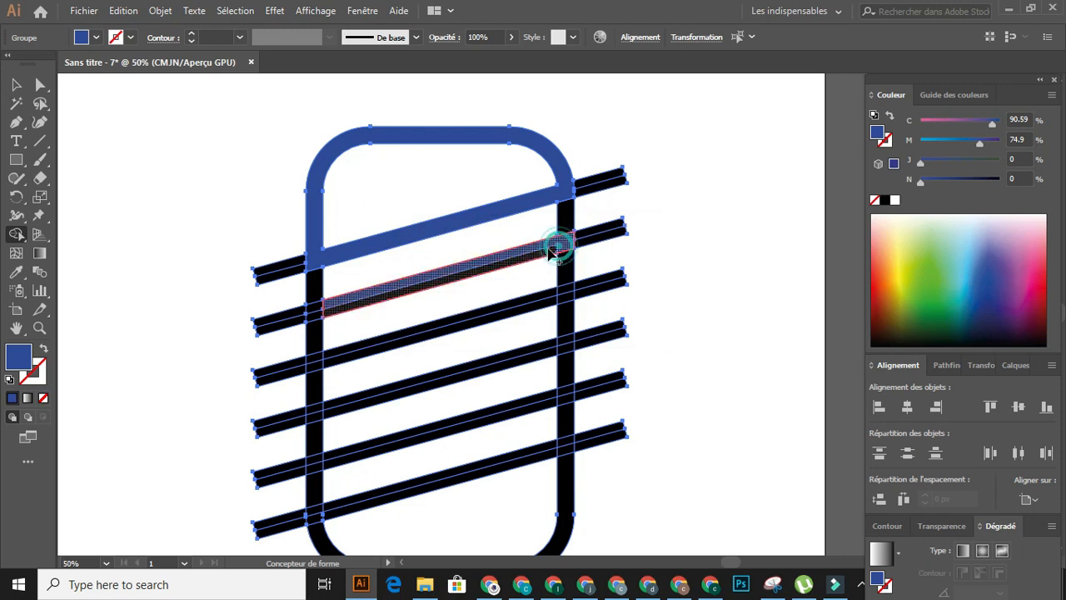
mouse_move(548, 257)
left_mouse_down()
mouse_move(440, 298)
mouse_move(314, 321)
mouse_move(333, 369)
mouse_move(350, 354)
left_mouse_up()
mouse_move(563, 305)
left_mouse_down()
mouse_move(553, 288)
mouse_move(566, 338)
mouse_move(554, 352)
mouse_move(409, 397)
left_mouse_up()
left_click_drag(332, 412, 320, 418)
scroll(319, 416, "down", 3)
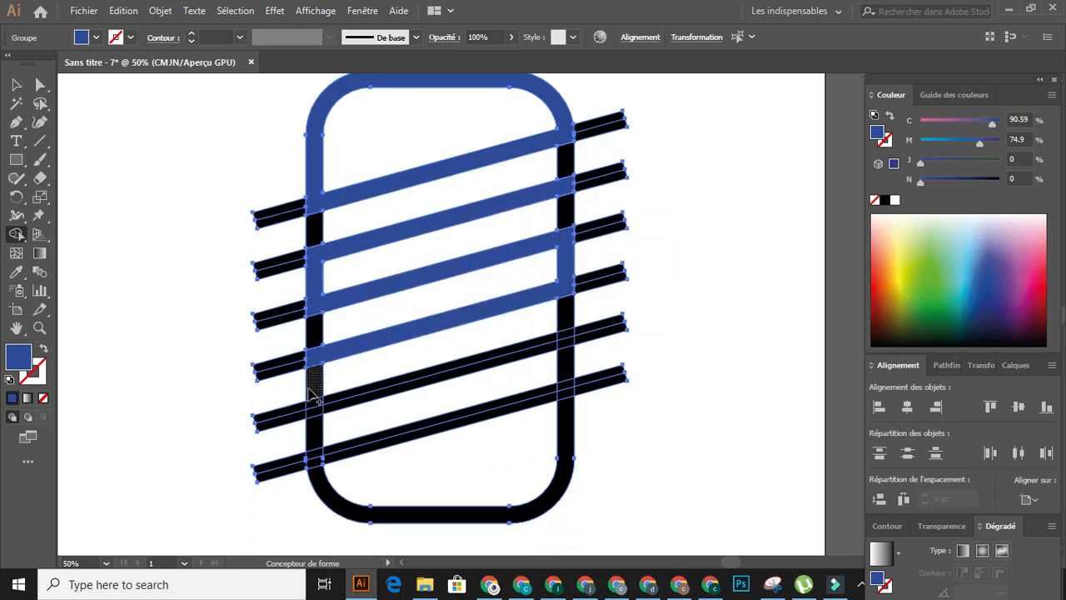
- Merge the fifth bar with the outline's left side and rounded bottom, up to the sixth bar's right-hand crossing
mouse_move(572, 353)
left_mouse_down()
mouse_move(566, 341)
mouse_move(537, 344)
mouse_move(552, 352)
mouse_move(568, 336)
mouse_move(545, 349)
left_mouse_up()
key("ctrl+z")
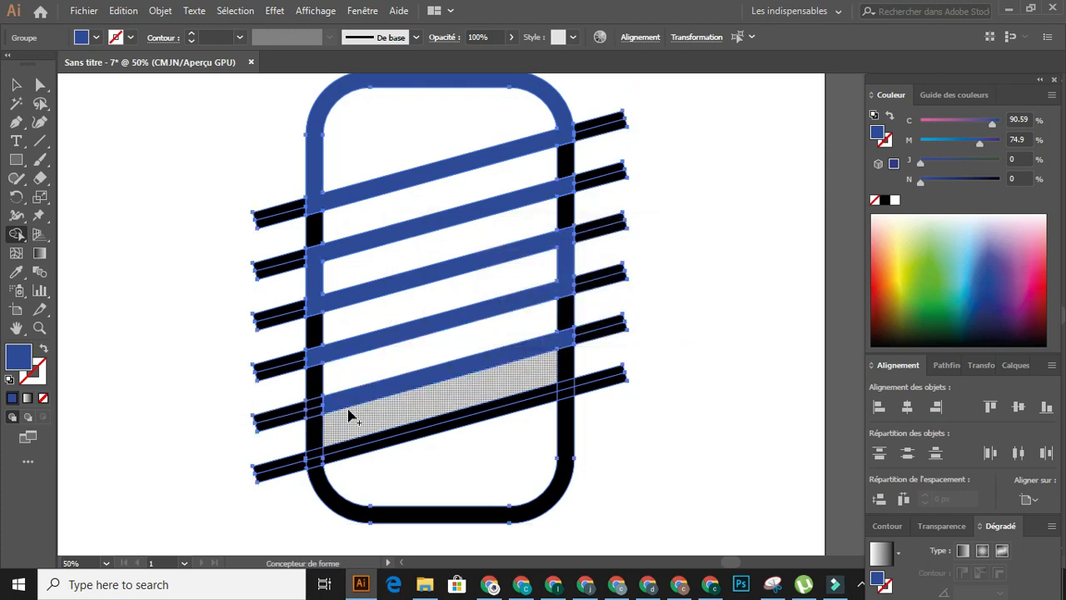
mouse_move(329, 403)
left_mouse_down()
mouse_move(316, 427)
mouse_move(327, 487)
mouse_move(349, 492)
left_mouse_up()
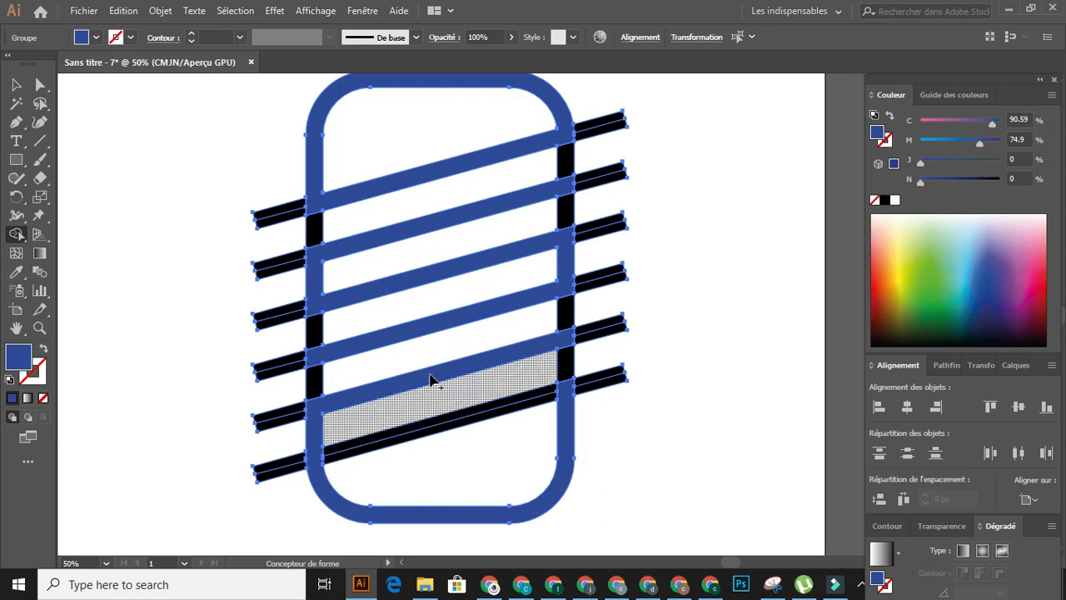
- Draw a blue circle as wide as the sixth bar, centred on the bar's midline just left of the outline's right side
left_click(15, 159)
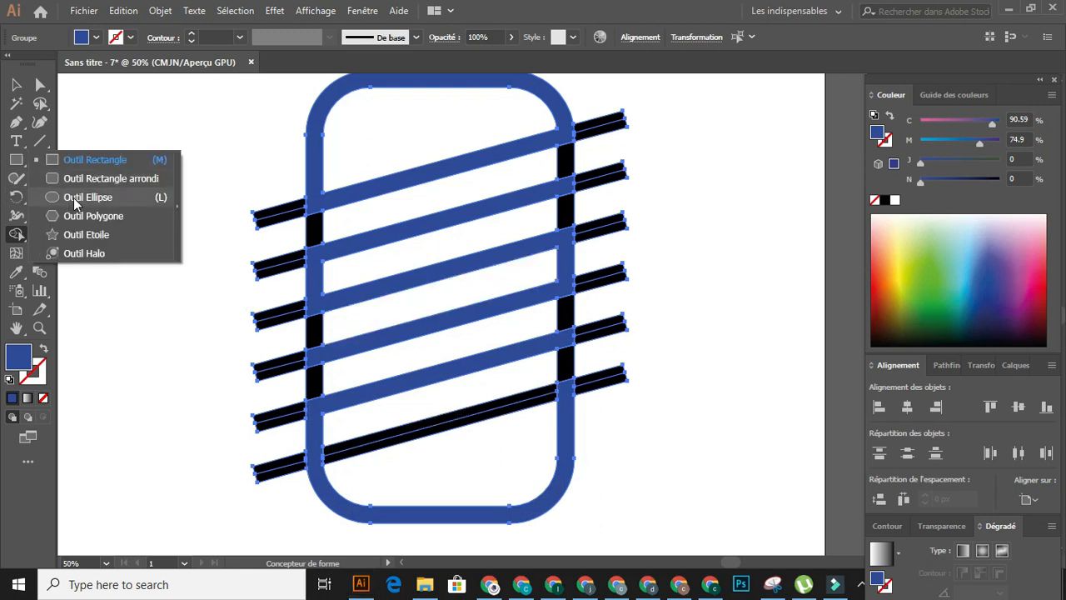
left_click(74, 200)
scroll(316, 306, "up", 3)
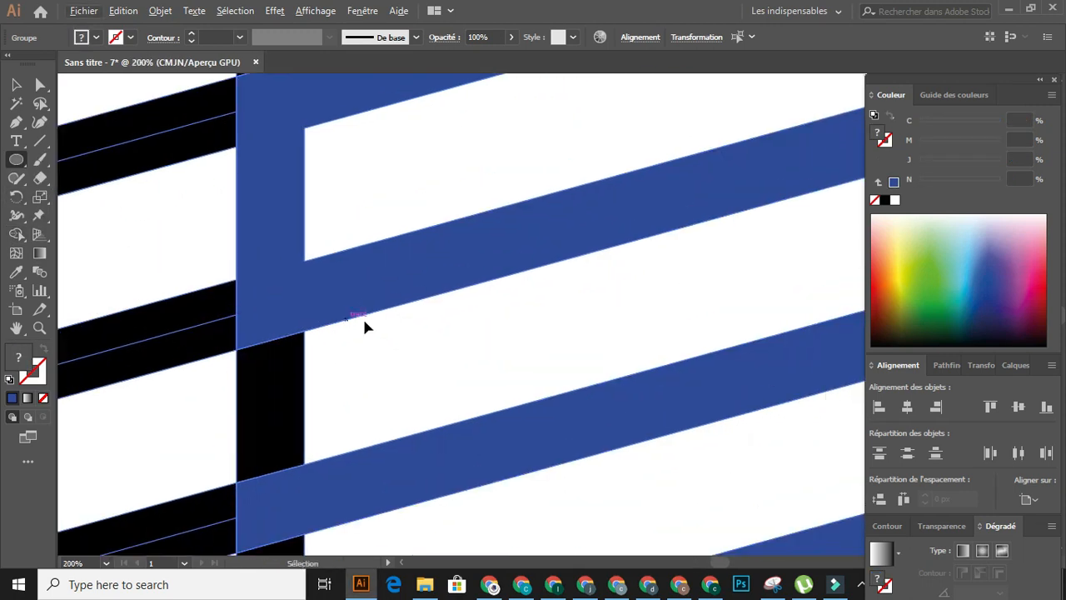
scroll(369, 320, "right", 10)
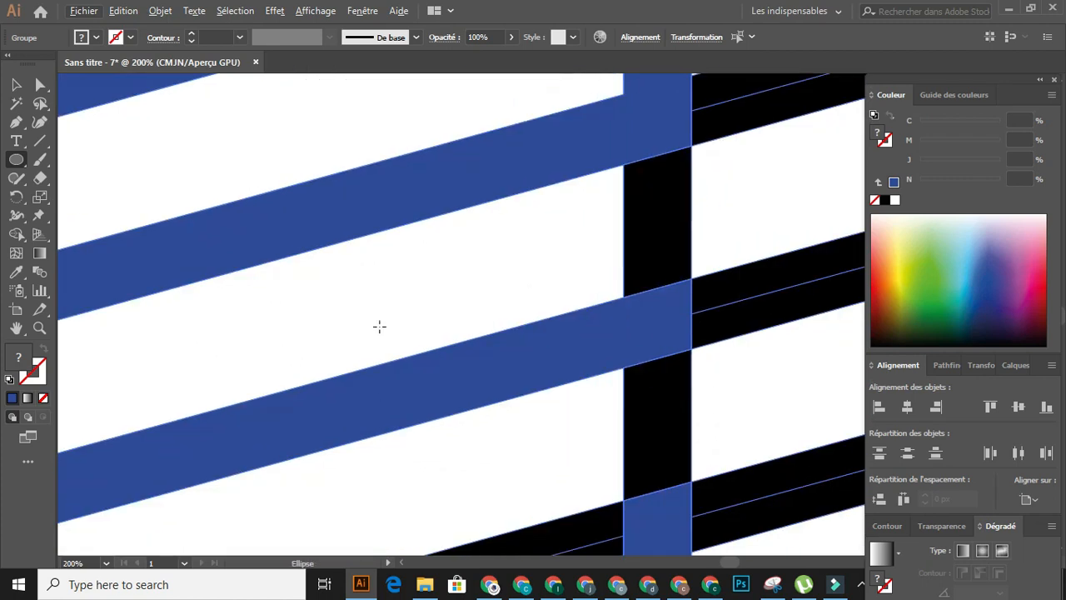
scroll(379, 326, "down", 1)
scroll(388, 330, "down", 5)
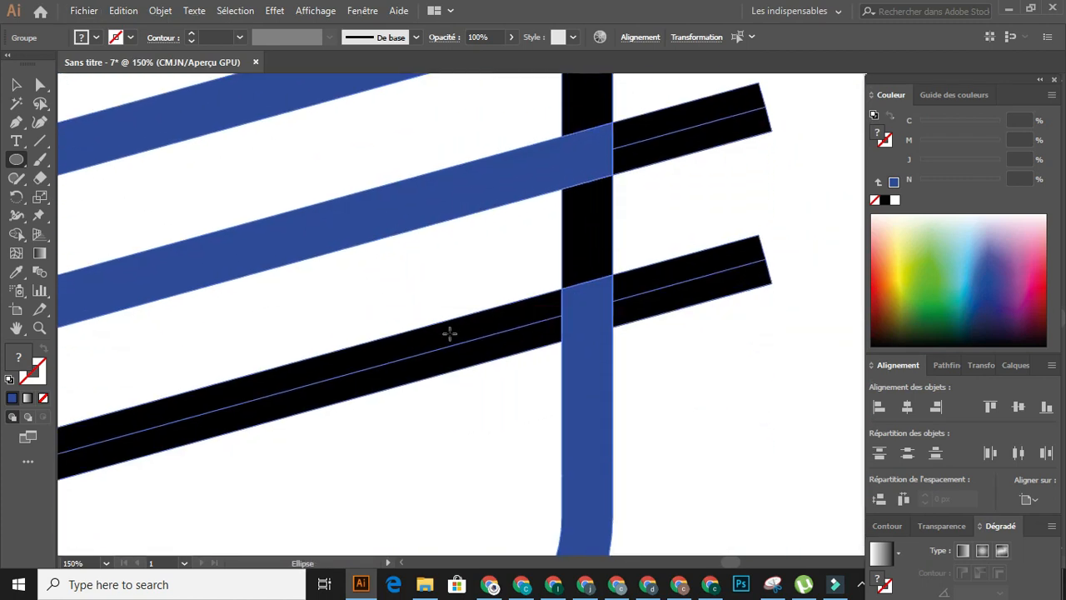
scroll(469, 333, "up", 1)
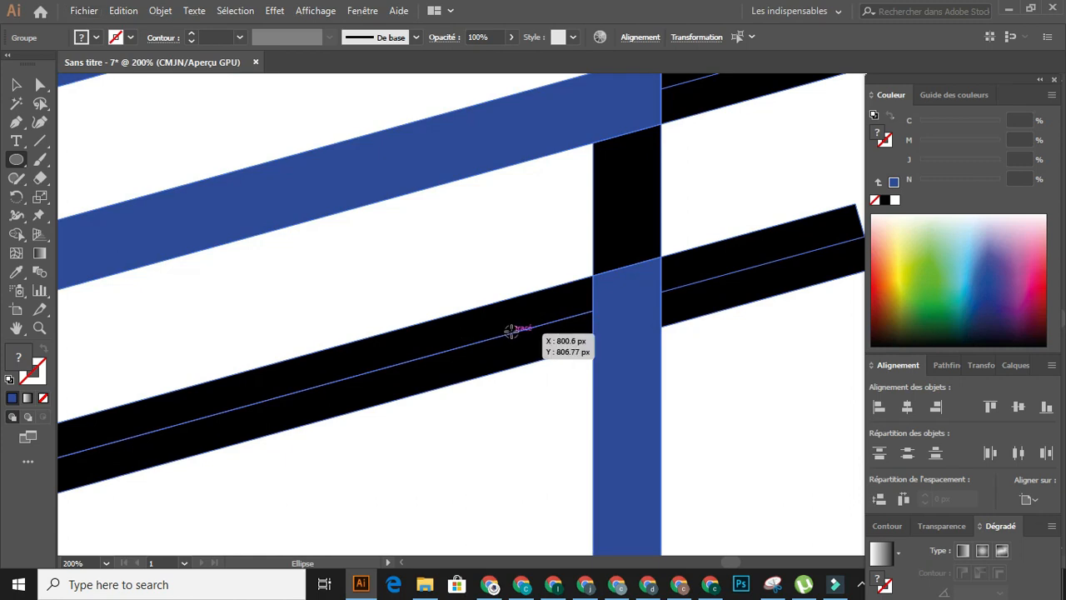
left_click_drag(508, 333, 529, 368)
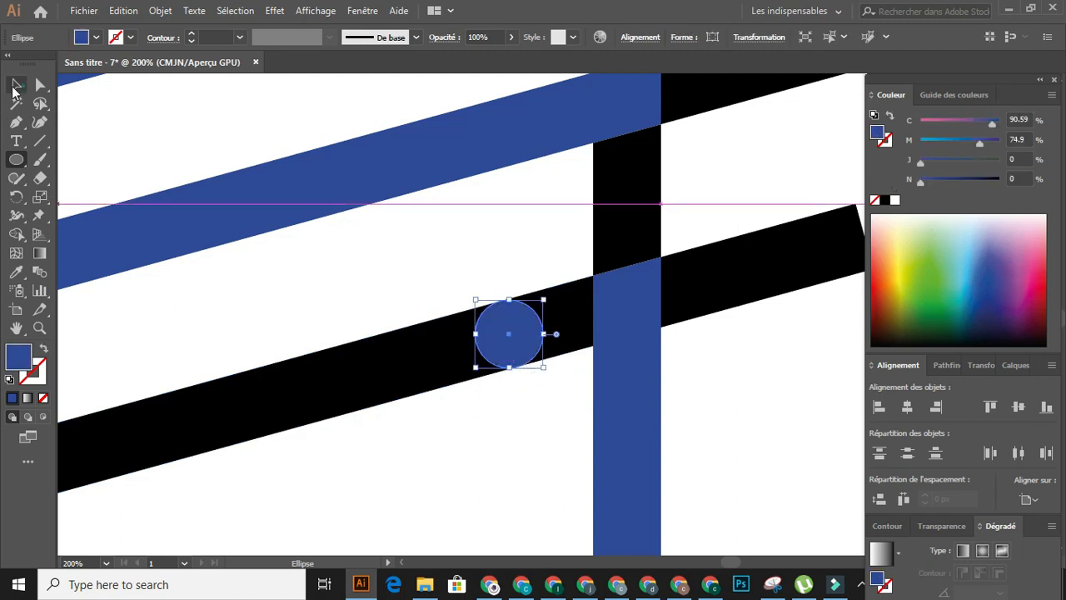
- Merge the circle and the short sixth-bar segment beside it with the outline's right side, using the Shape Builder tool
left_click(16, 85)
left_click_drag(580, 379, 595, 383)
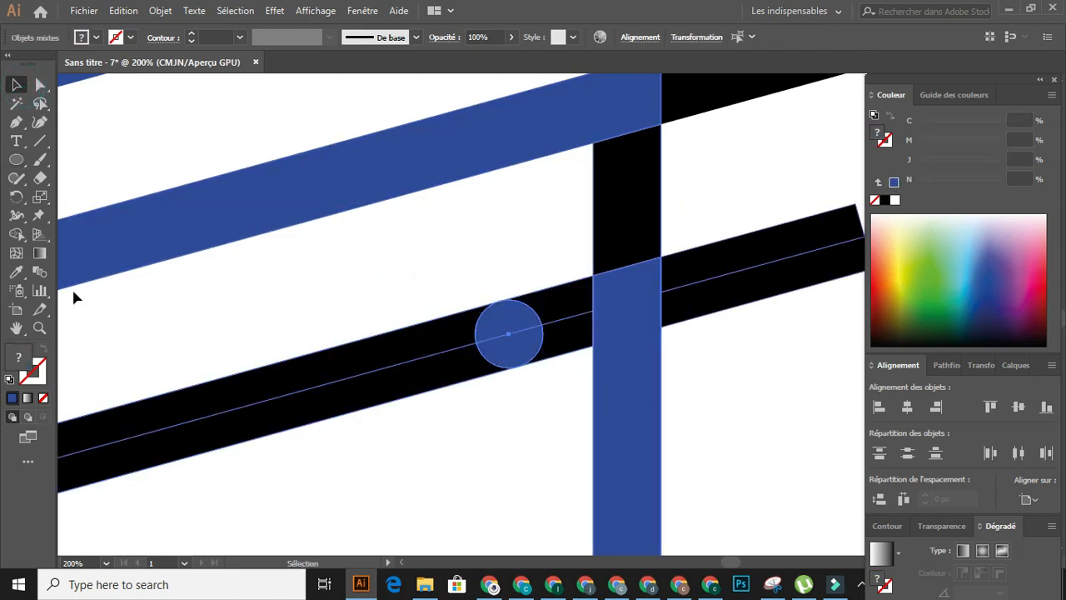
left_click(16, 234)
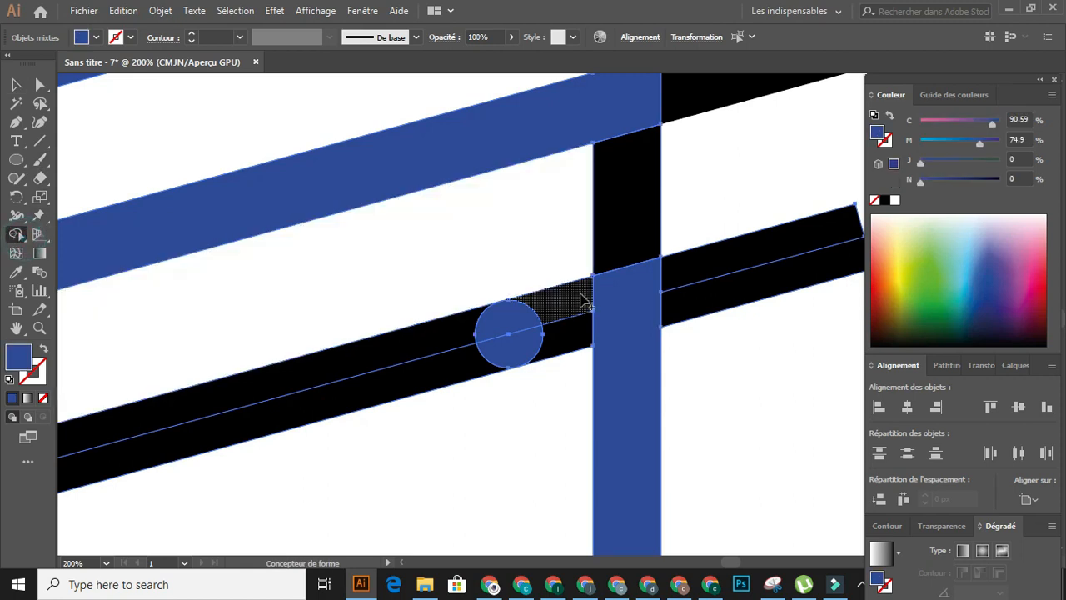
mouse_move(606, 296)
left_mouse_down()
mouse_move(527, 318)
mouse_move(545, 339)
mouse_move(605, 327)
mouse_move(581, 342)
left_mouse_up()
- Delete the leftover black bar ends outside the outline and the remaining black part of the sixth bar
scroll(364, 311, "down", 2)
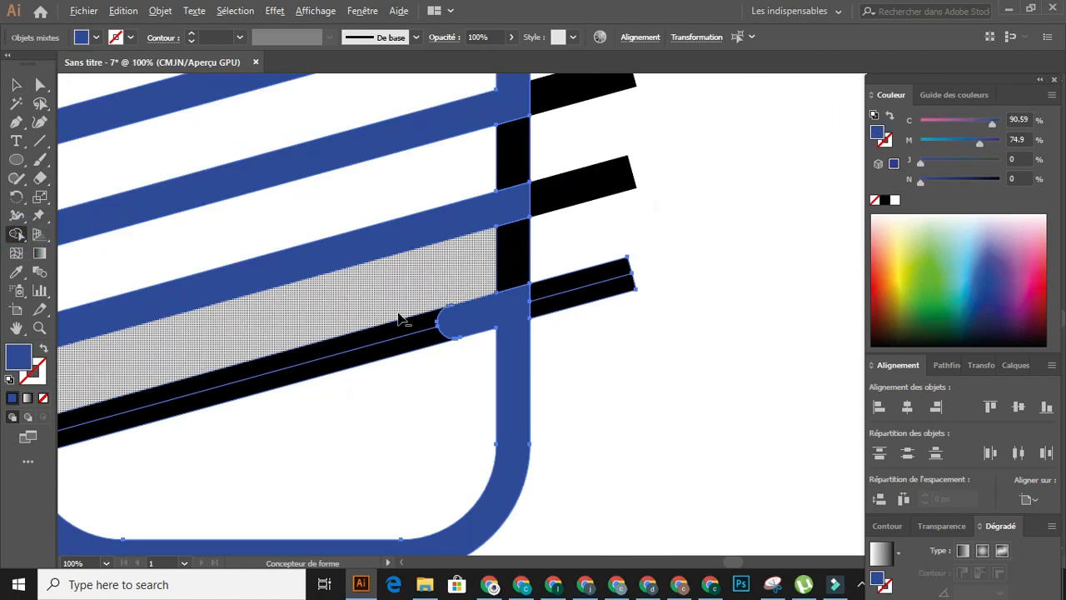
scroll(305, 297, "down", 2)
scroll(295, 302, "up", 3)
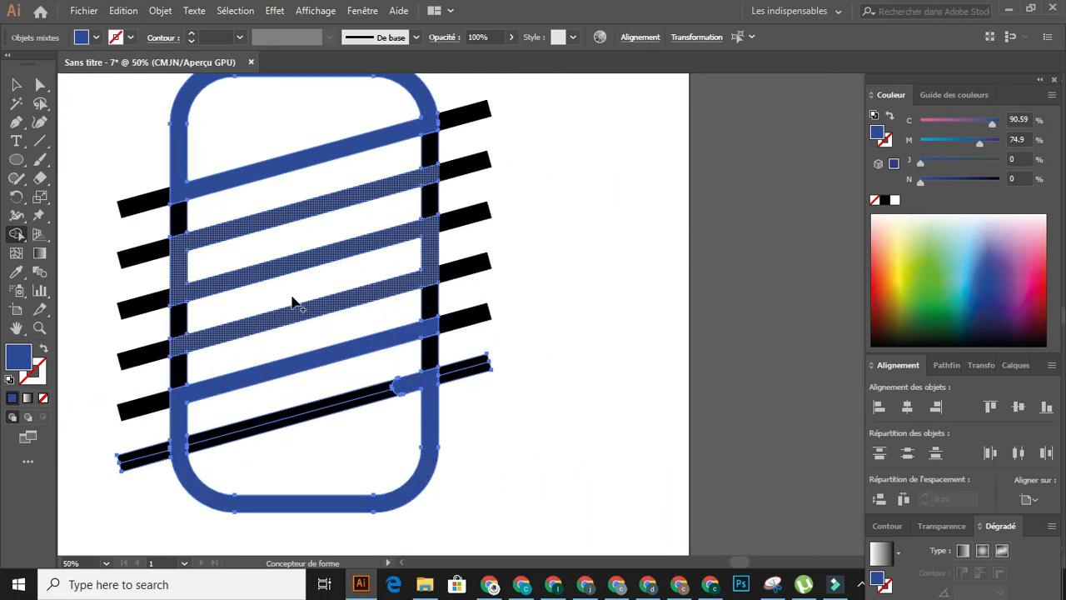
key("v")
left_click(607, 174)
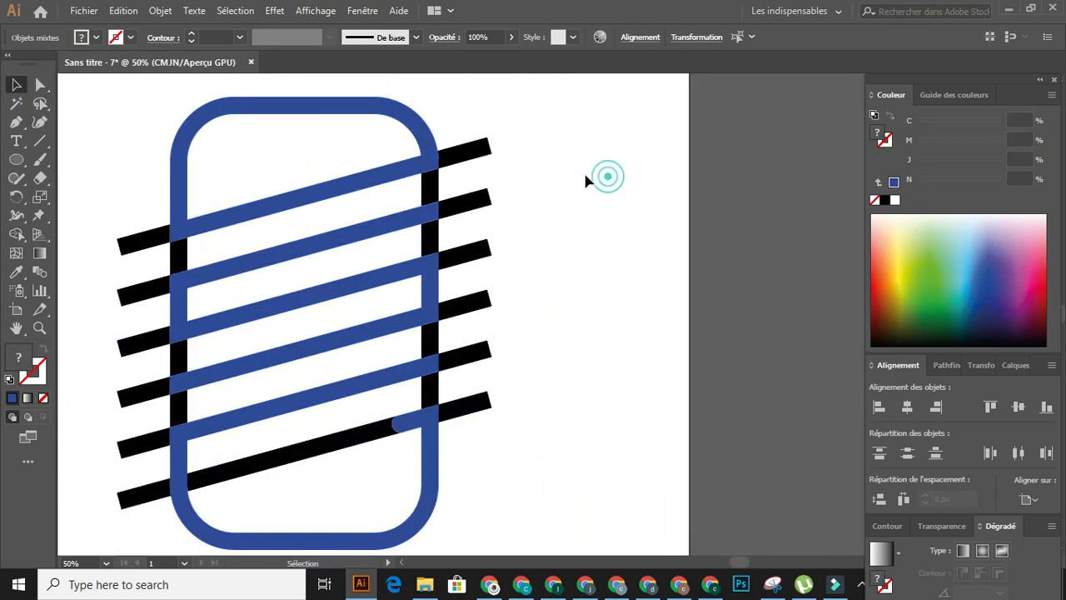
left_click_drag(562, 121, 462, 283)
left_click_drag(472, 419, 469, 435)
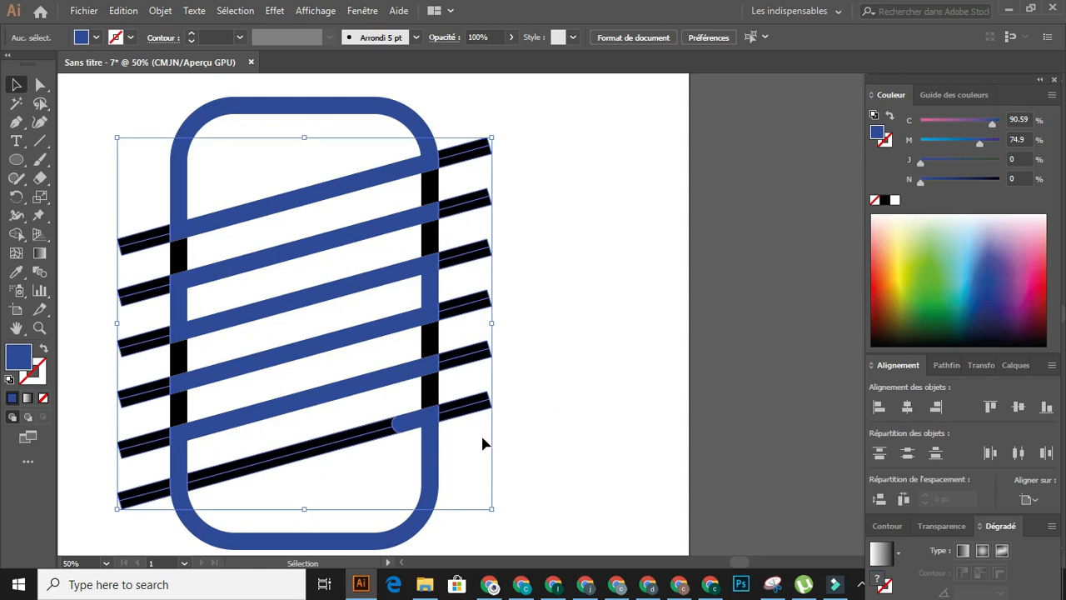
key("Delete")
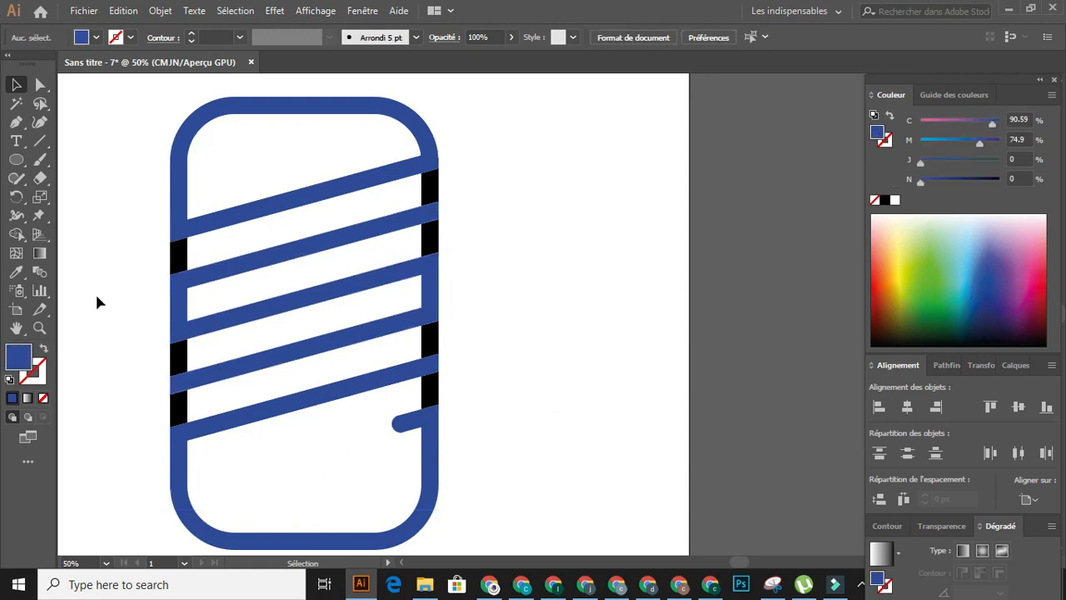
- Remove the six black connecting pieces on the outline's left and right sides with the Shape Builder tool, and deselect the artwork
mouse_move(118, 161)
left_mouse_down()
mouse_move(433, 486)
mouse_move(471, 503)
left_mouse_up()
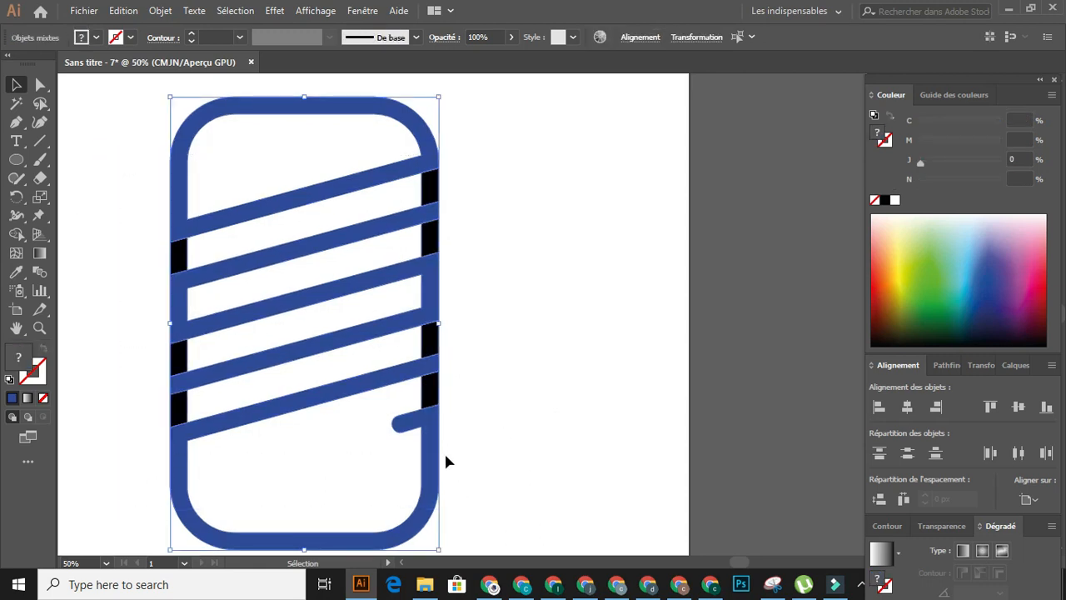
left_click(16, 234)
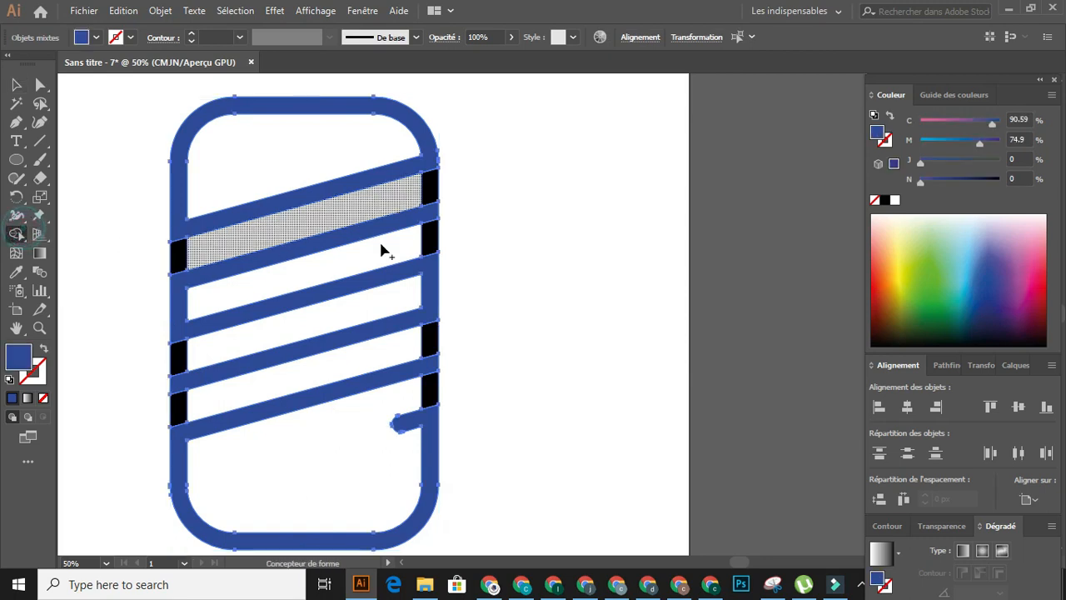
left_click(430, 187, "alt")
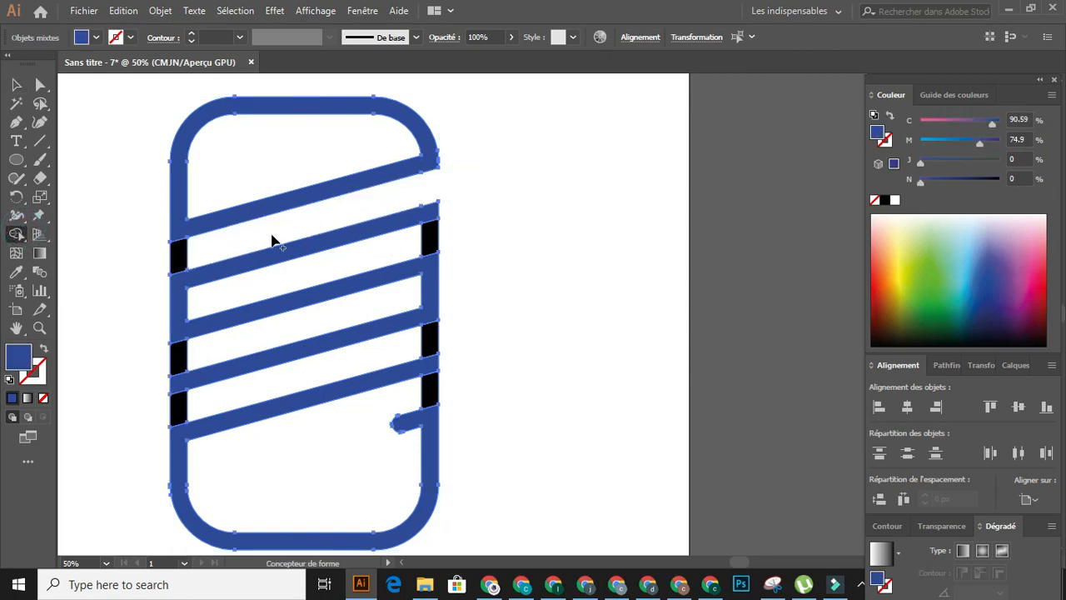
left_click(180, 254, "alt")
left_click(178, 358, "alt")
left_click(179, 408, "alt")
left_click(428, 387, "alt")
left_click(434, 338, "alt")
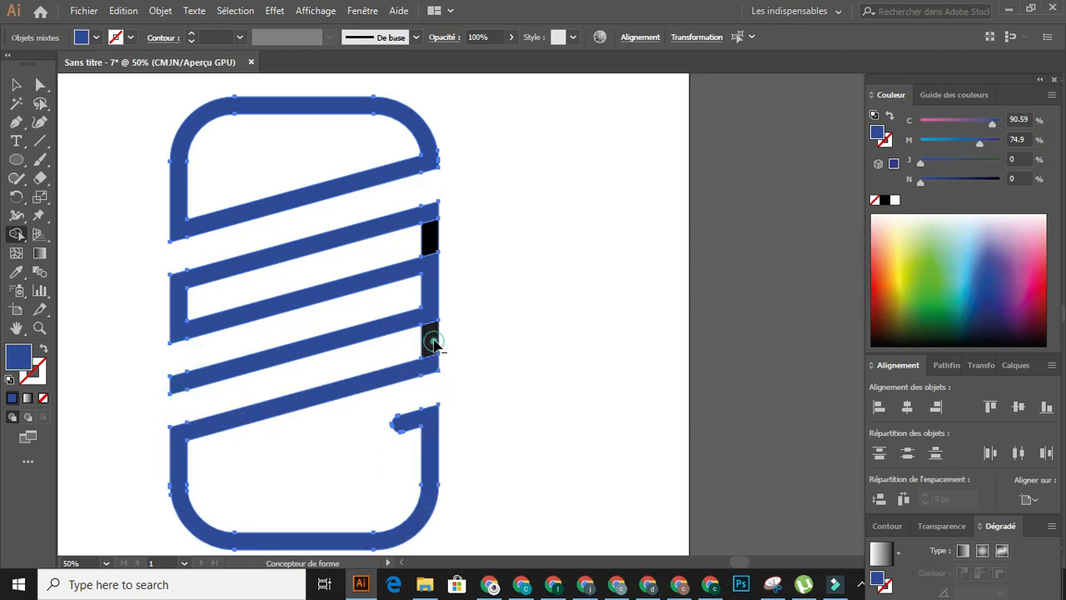
left_click(432, 240, "alt")
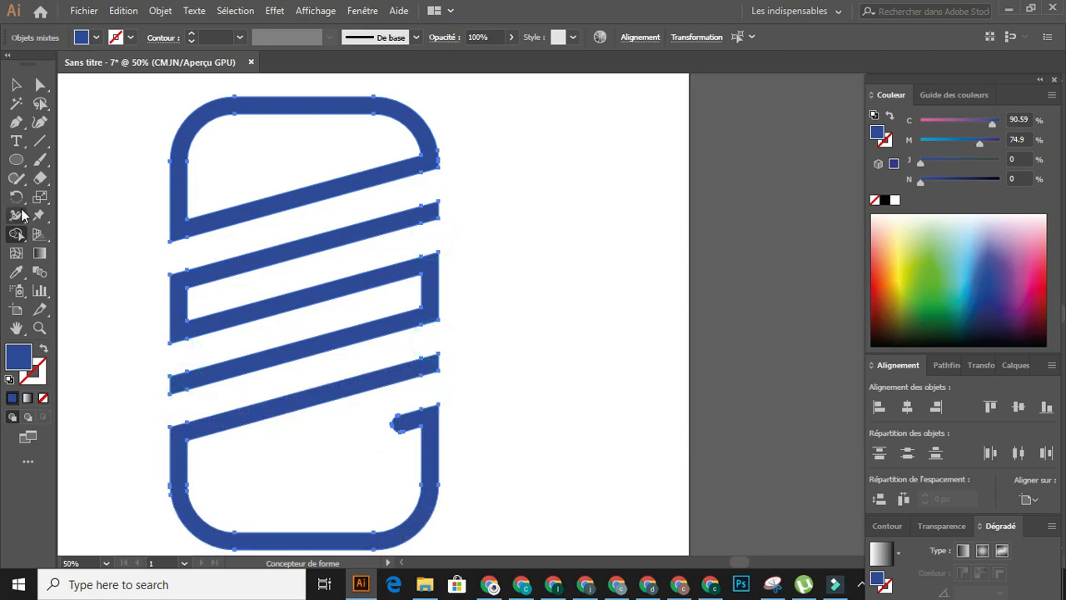
scroll(97, 236, "down", 2)
scroll(98, 237, "left", 4)
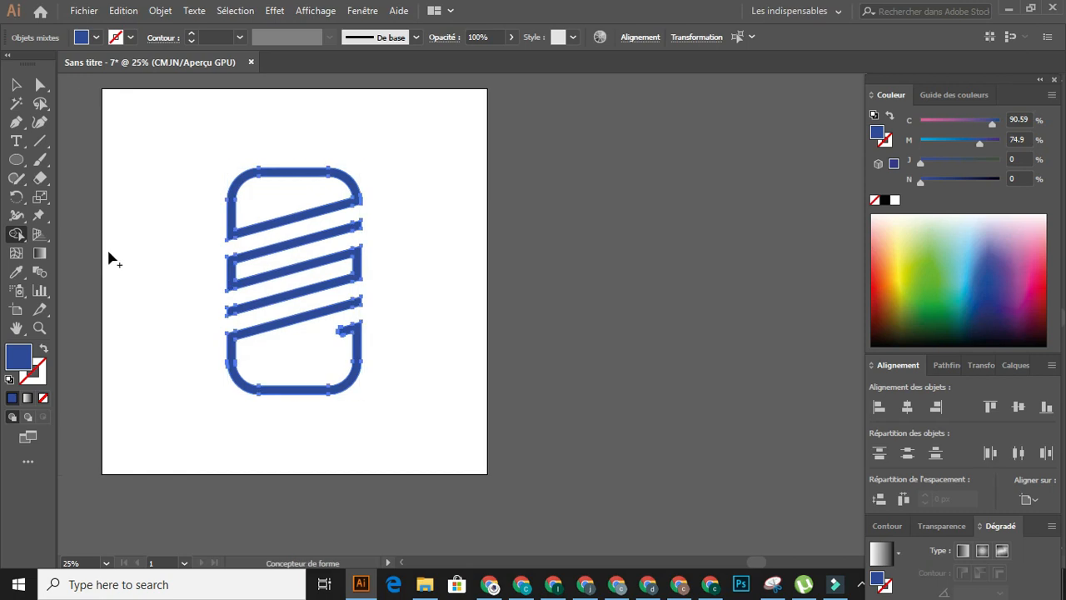
scroll(109, 253, "up", 1)
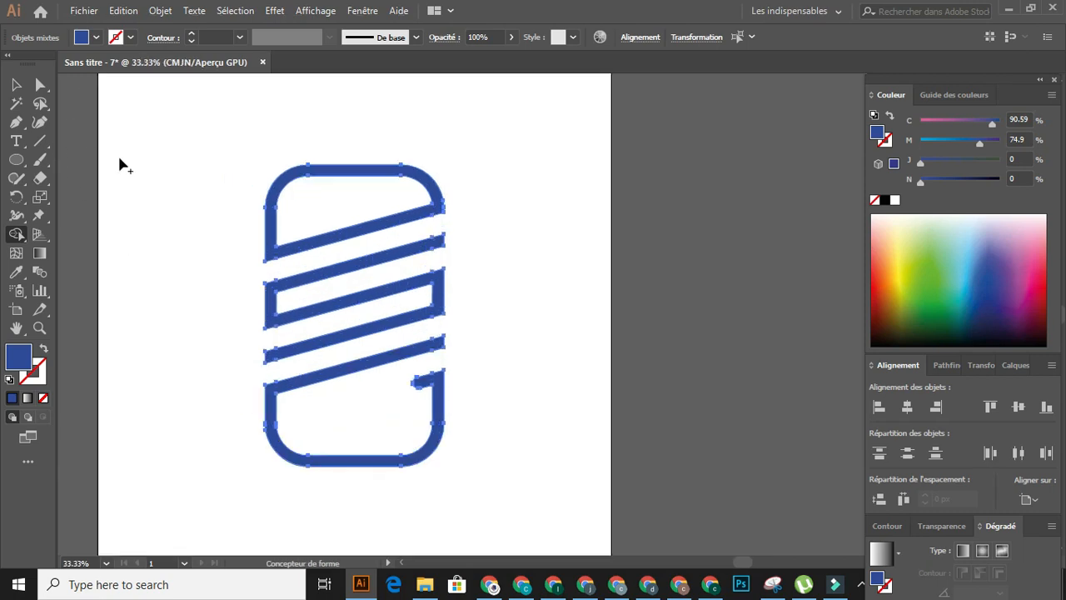
left_click(16, 84)
left_click(155, 159)
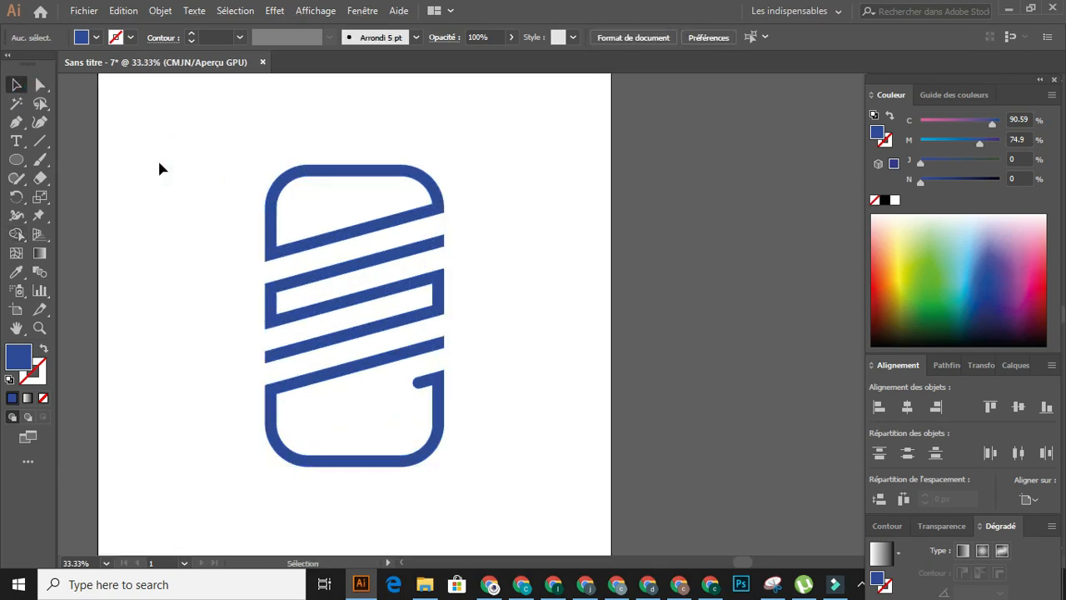
- Open the Save for Web export and preview the whole emblem at 50%
scroll(158, 158, "down", 1)
left_click(90, 12)
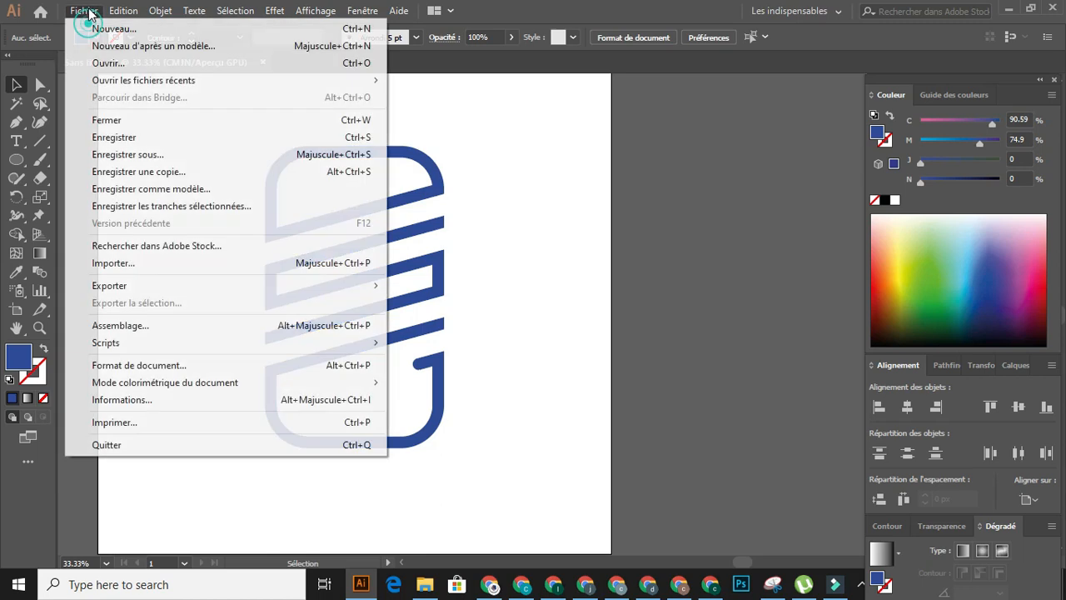
key("Escape")
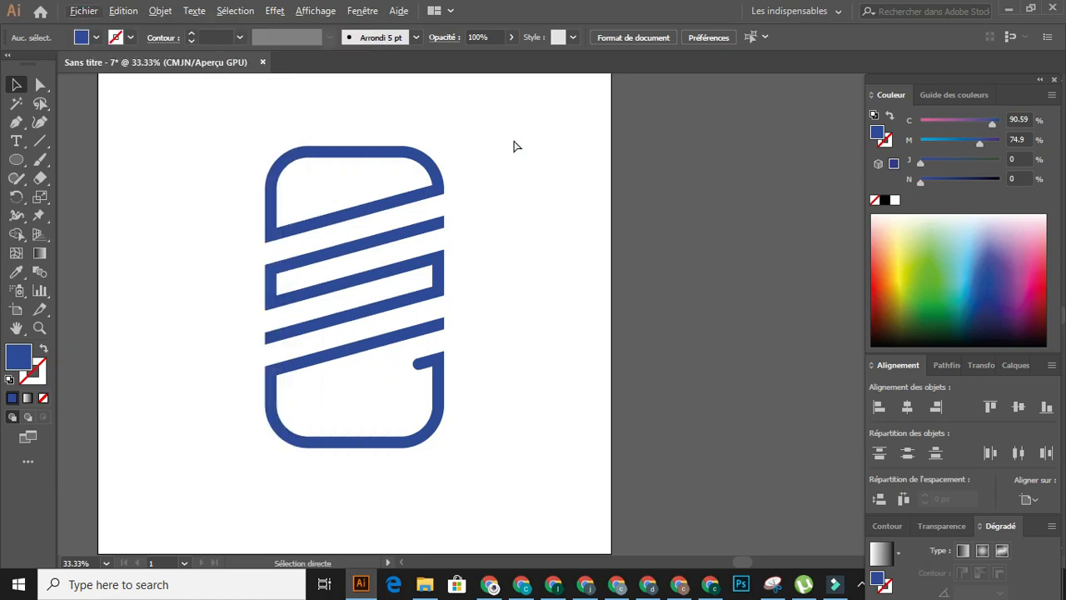
key("ctrl+alt+shift+s")
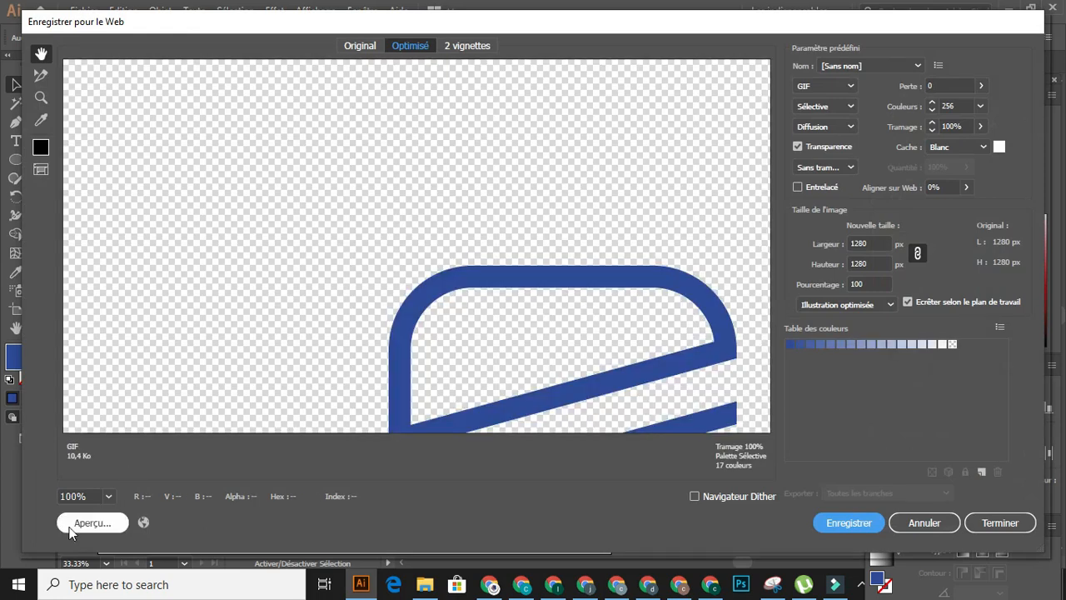
left_click(109, 495)
left_click(133, 425)
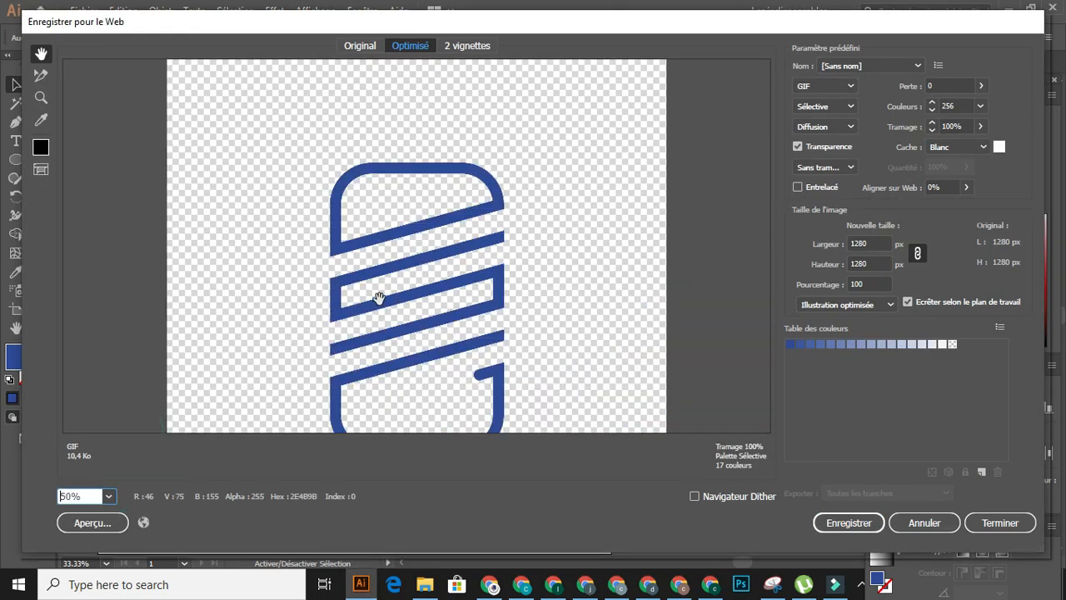
left_click_drag(393, 269, 380, 221)
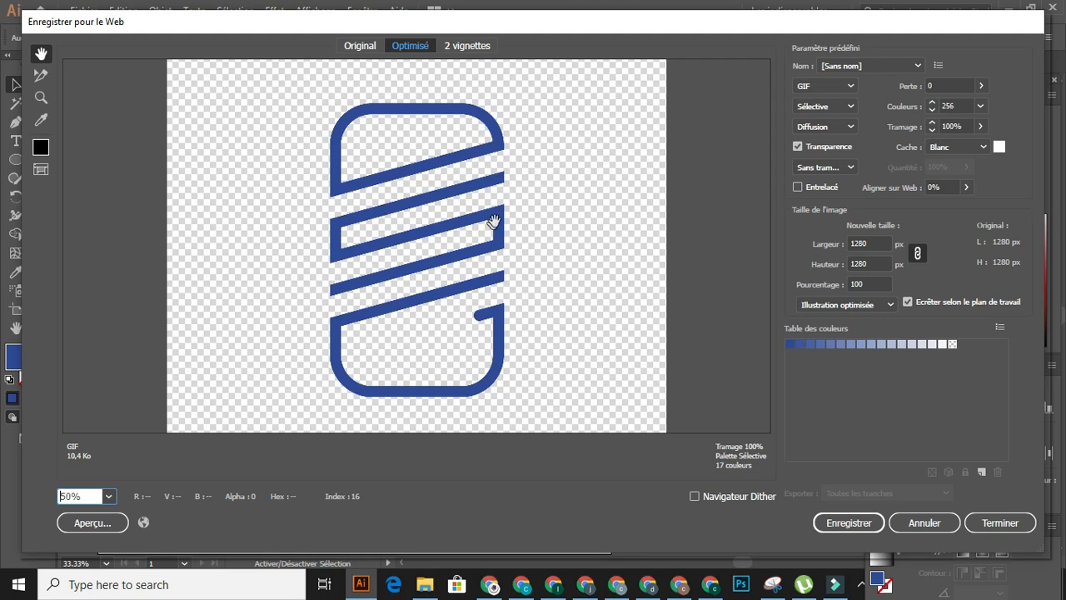
- Save the optimized GIF as design on the Desktop, replacing the existing file
left_click(861, 522)
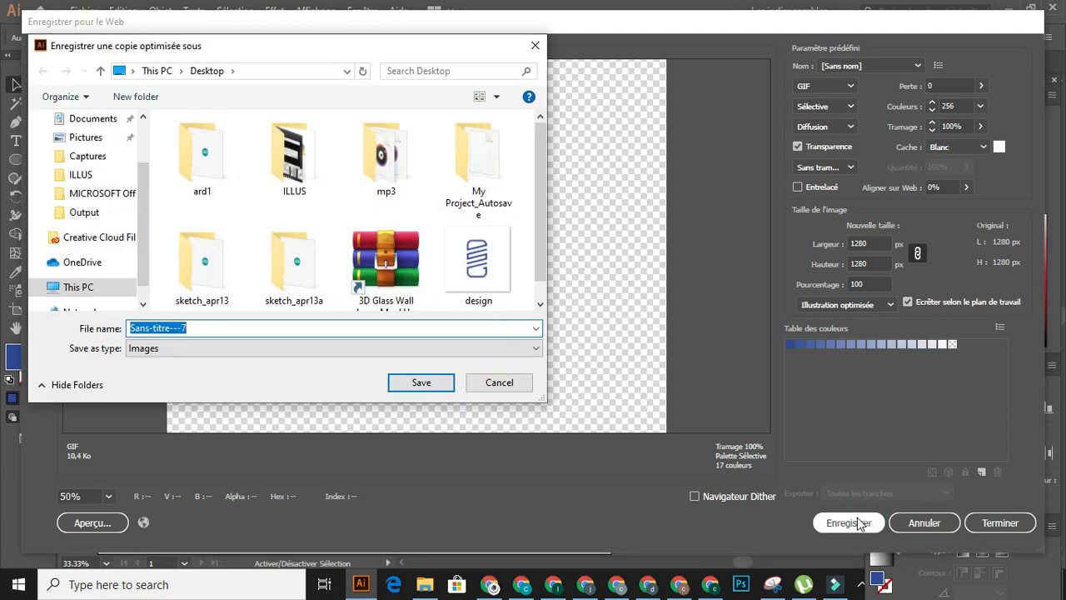
type("design")
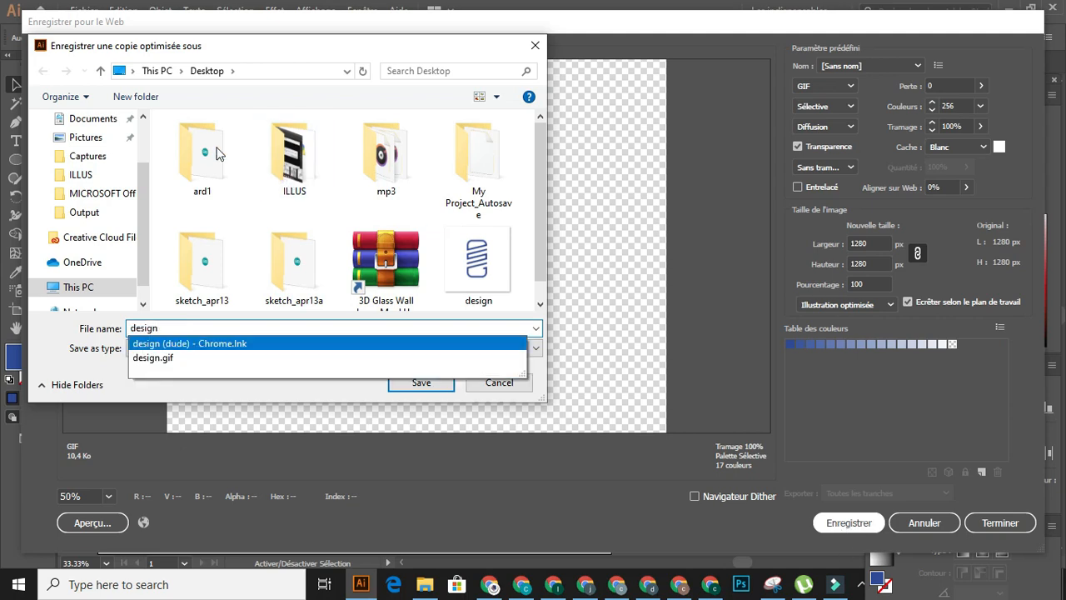
left_click(143, 123)
left_click(123, 151)
left_click(421, 382)
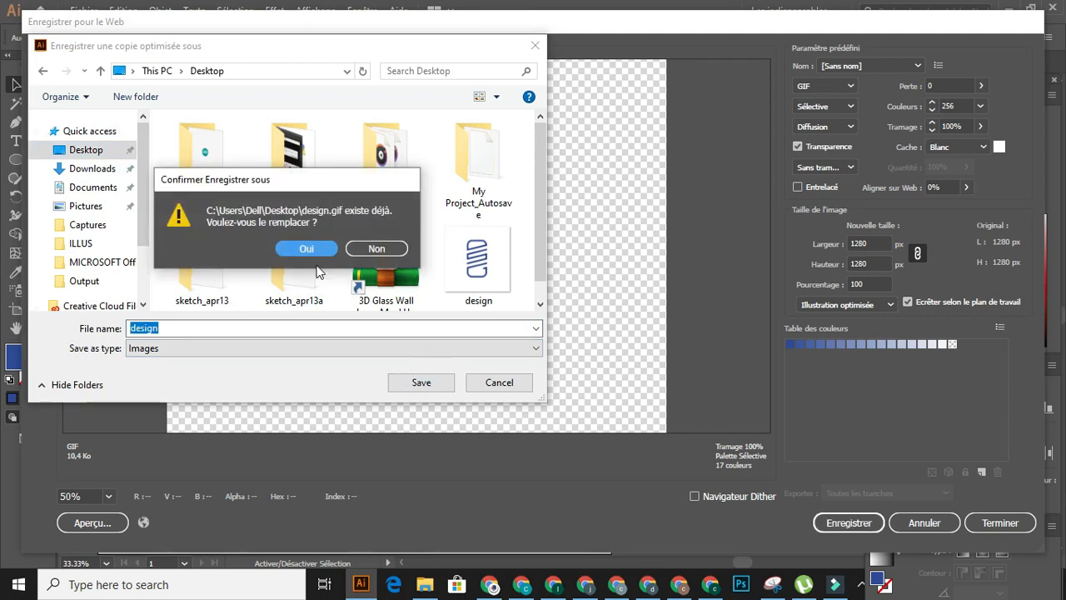
left_click(312, 249)
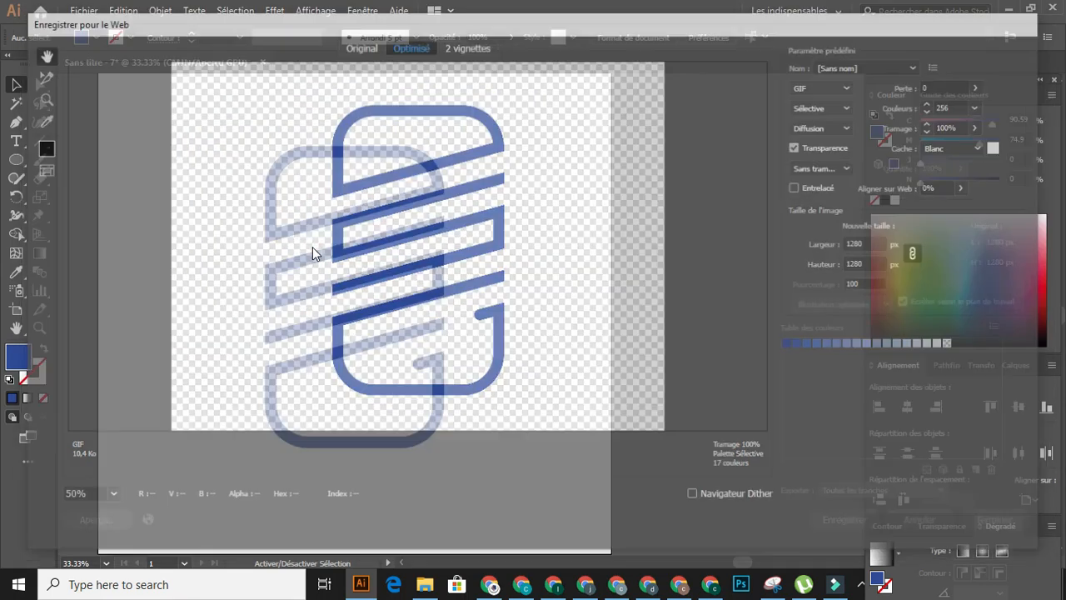
- Switch to Photoshop and open the exported design.gif from the Desktop
scroll(458, 256, "up", 2)
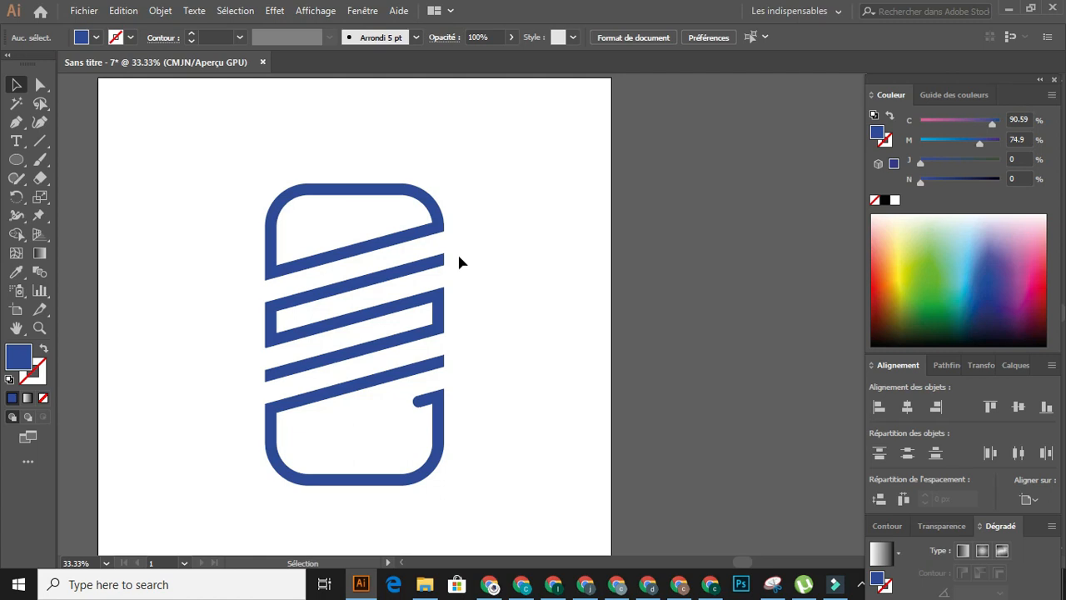
left_click(742, 585)
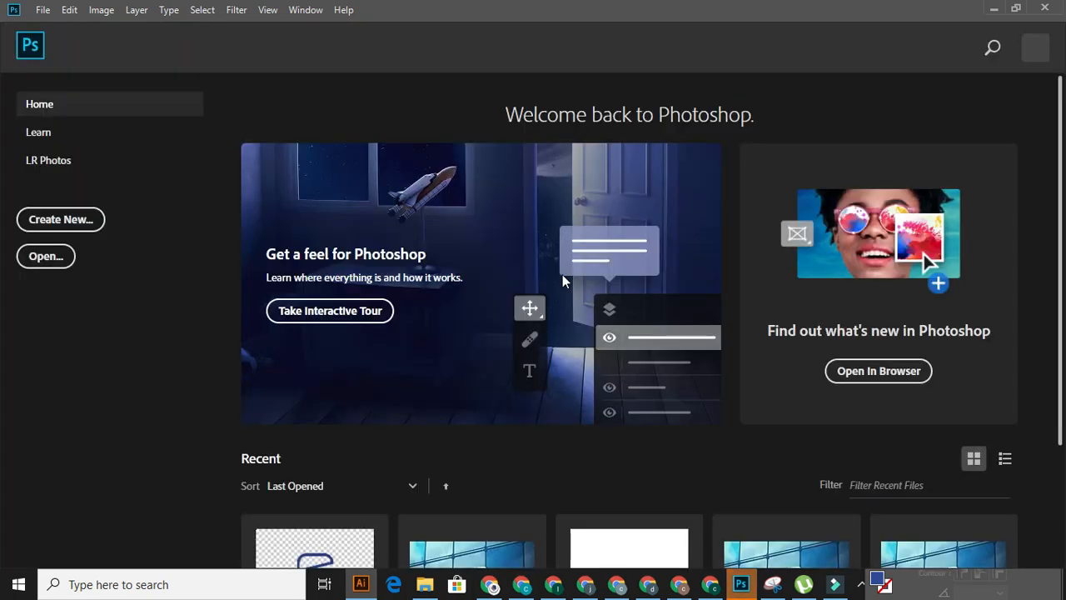
left_click(47, 260)
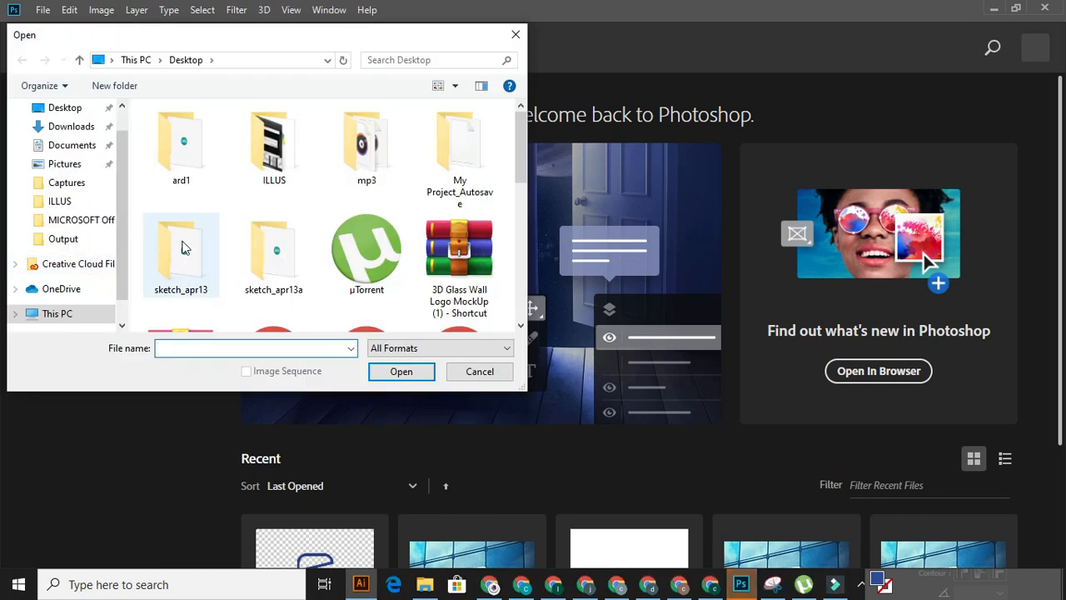
scroll(258, 281, "down", 5)
scroll(281, 285, "up", 1)
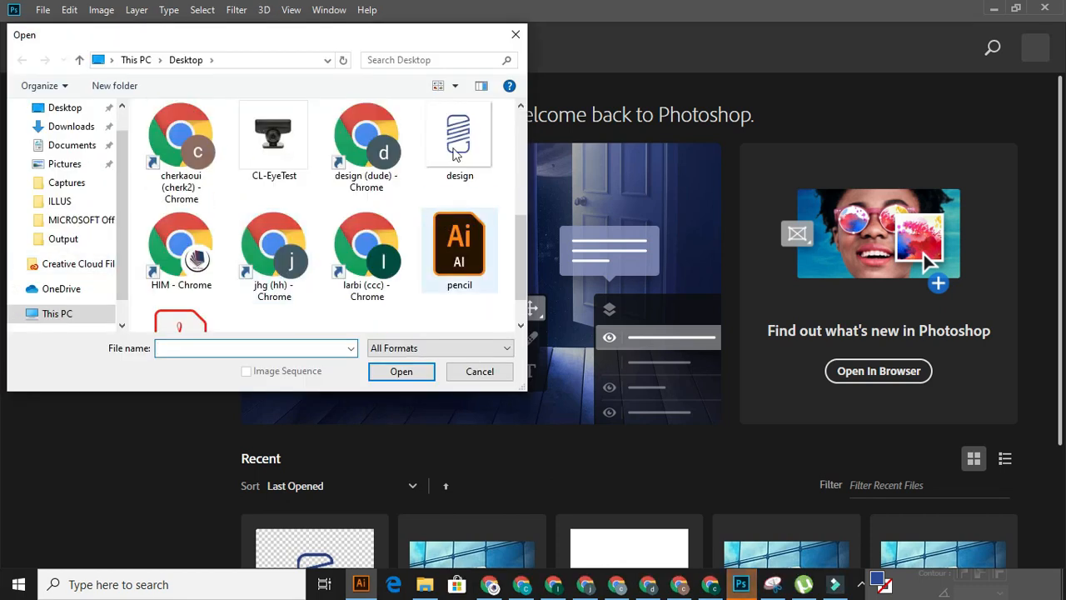
double_click(464, 125)
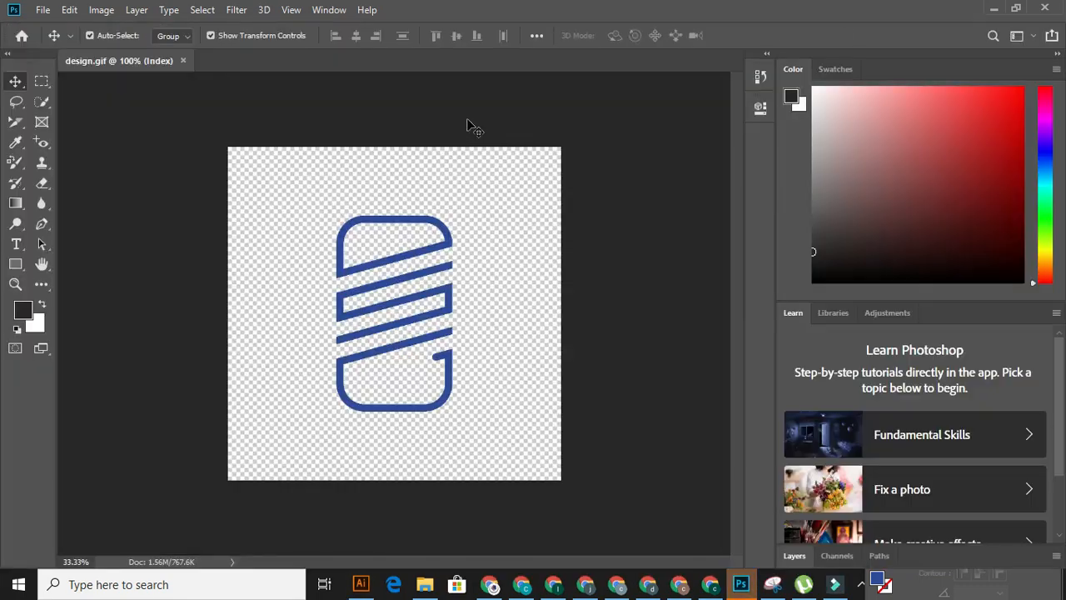
- Browse the Desktop for files to open and open the 3D Glass Wall Logo MockUp (1) archive shortcut in WinRAR
left_click(46, 14)
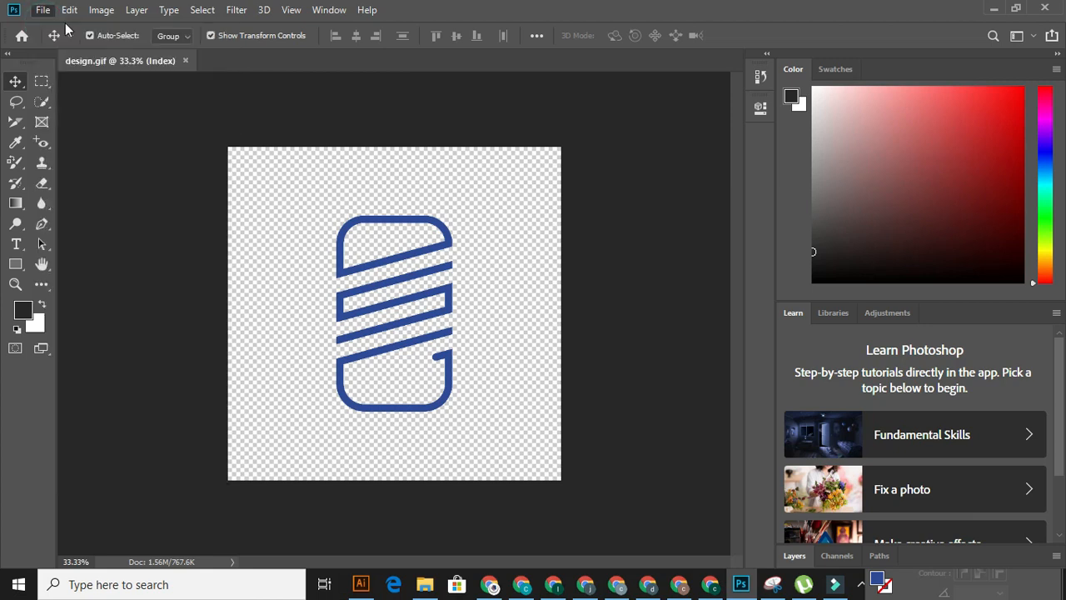
left_click(49, 46)
scroll(418, 195, "down", 1)
left_click(461, 143)
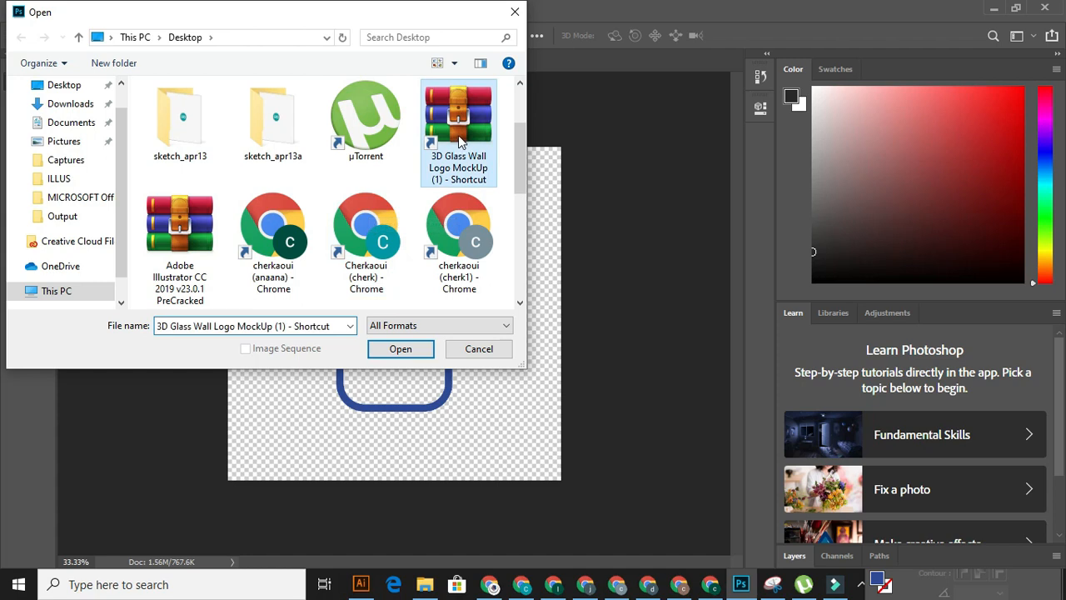
right_click(459, 143)
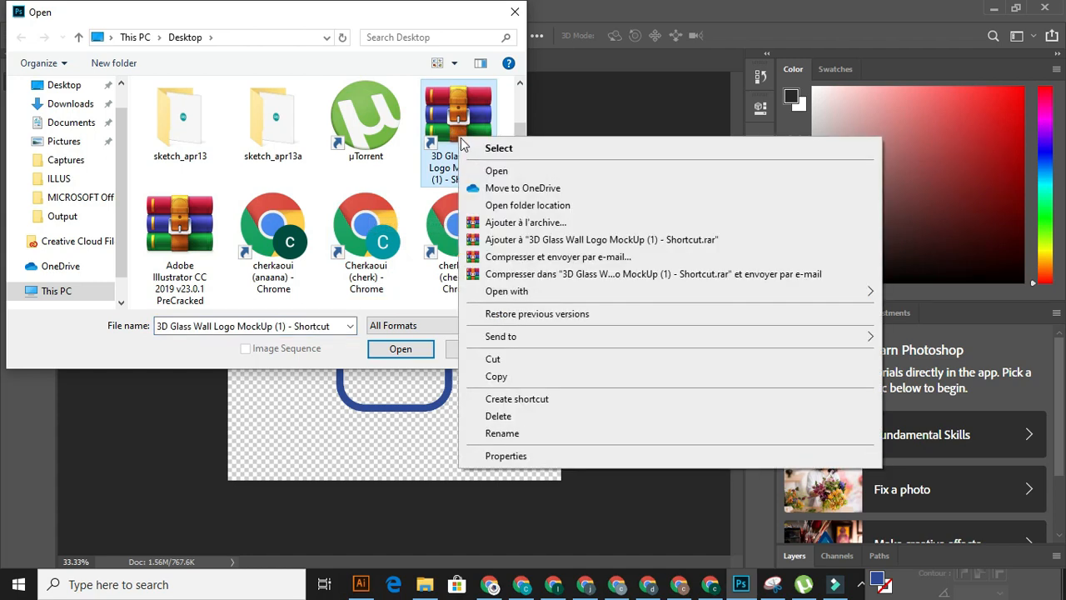
left_click(498, 173)
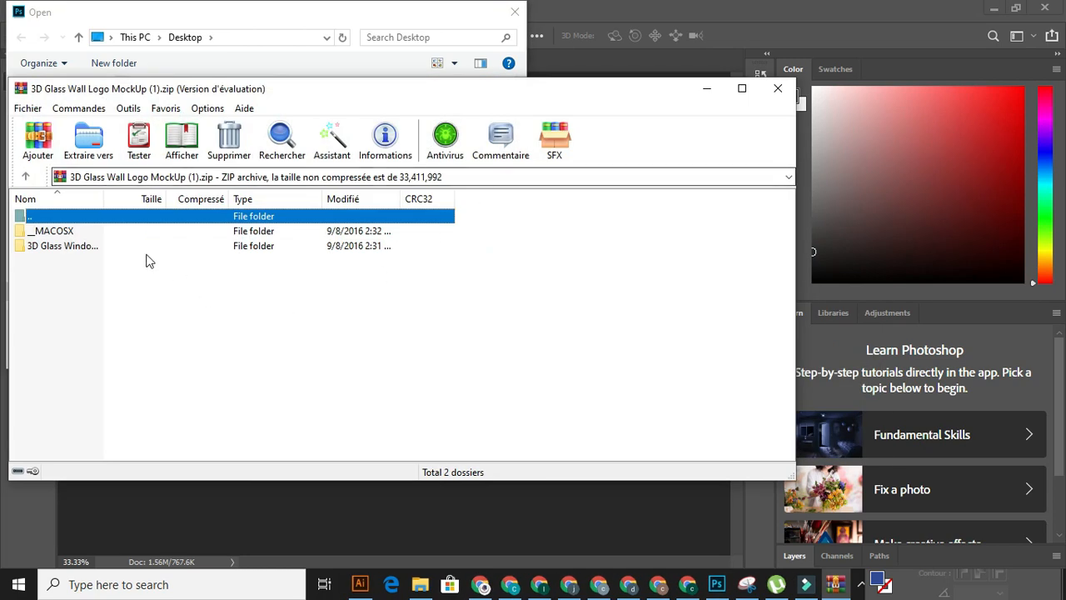
- Open 3D glass mockup premium.psd from the archive's 3D Glass Window Logo MockUp folder, dismissing the licence reminder and the file chooser
left_click(79, 253)
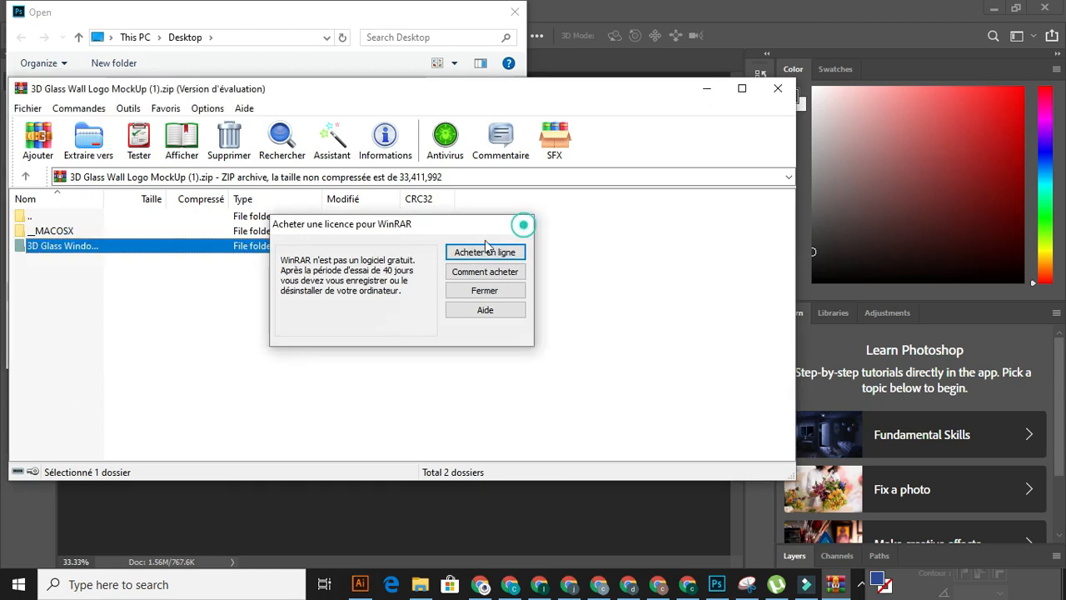
left_click(524, 221)
double_click(70, 250)
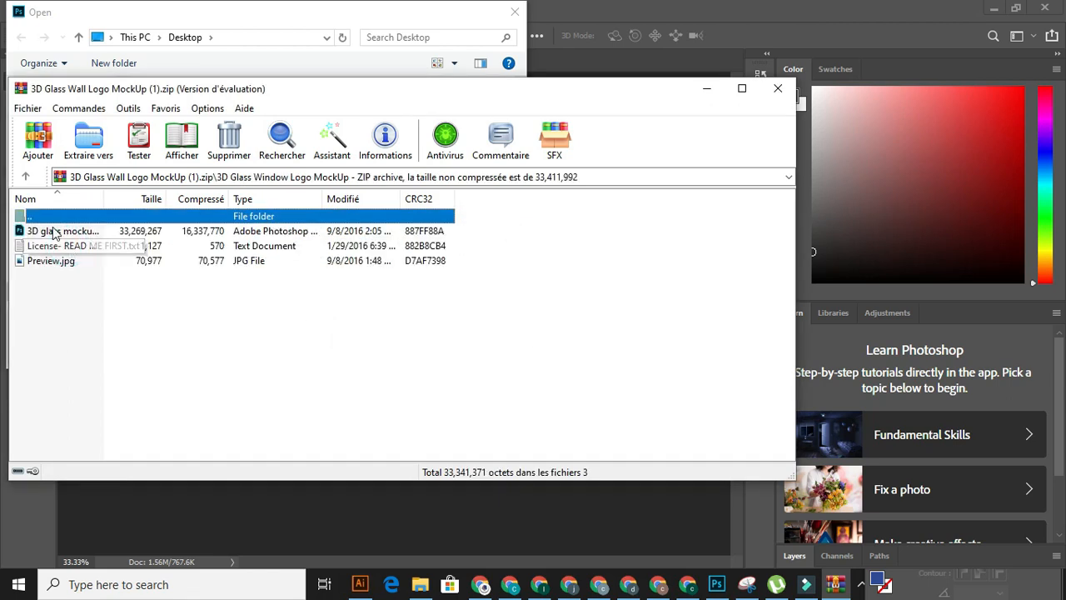
left_click(54, 236)
double_click(53, 236)
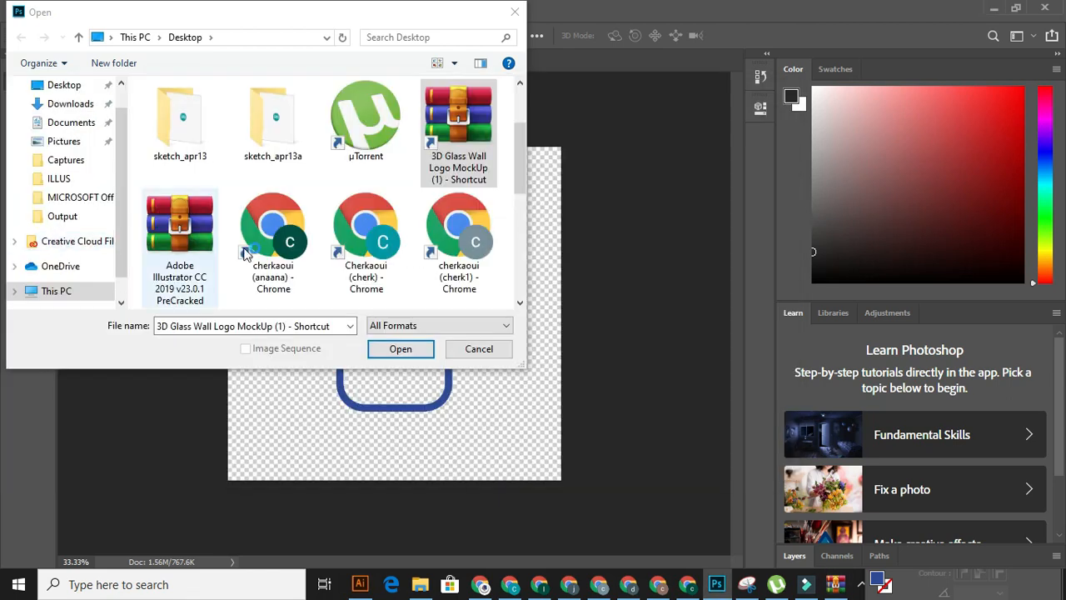
left_click(515, 12)
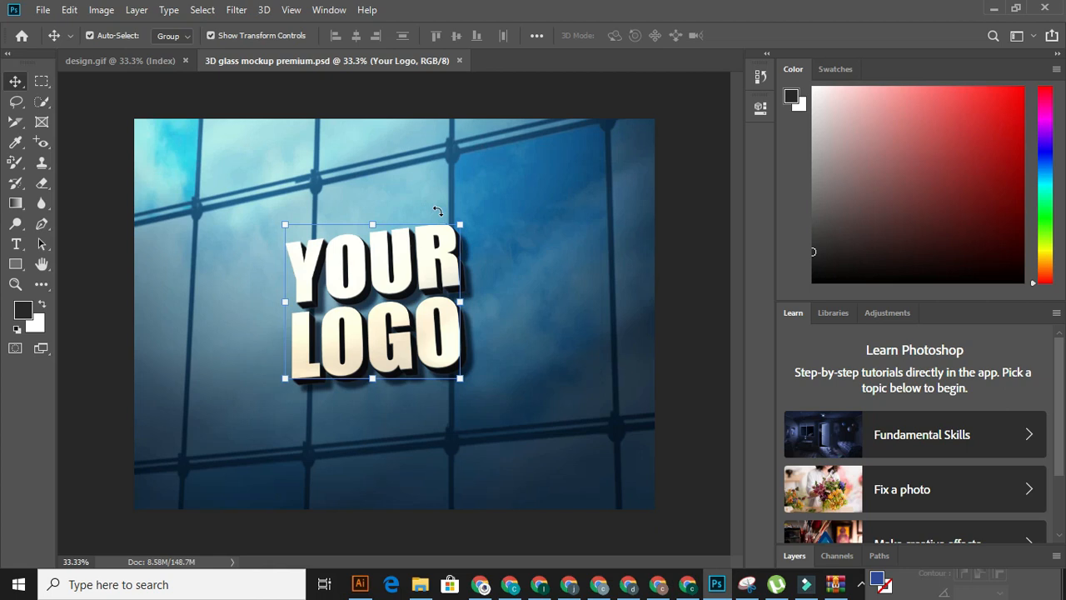
- Open the Your Logo smart object's contents and move the emblem into it from design.gif using a rectangular marquee selection
scroll(824, 346, "down", 2)
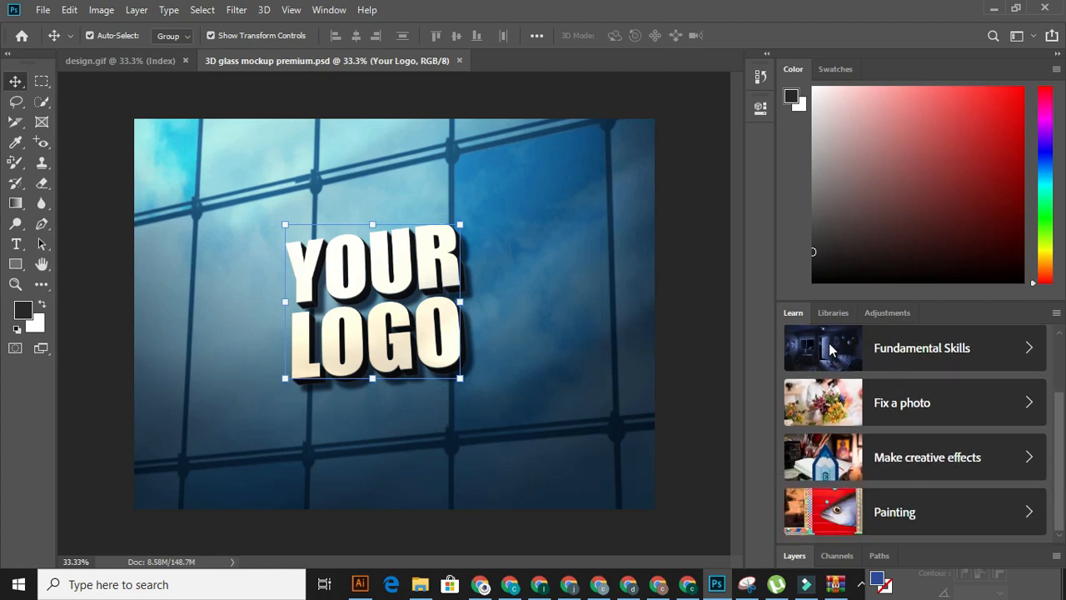
left_click(793, 554)
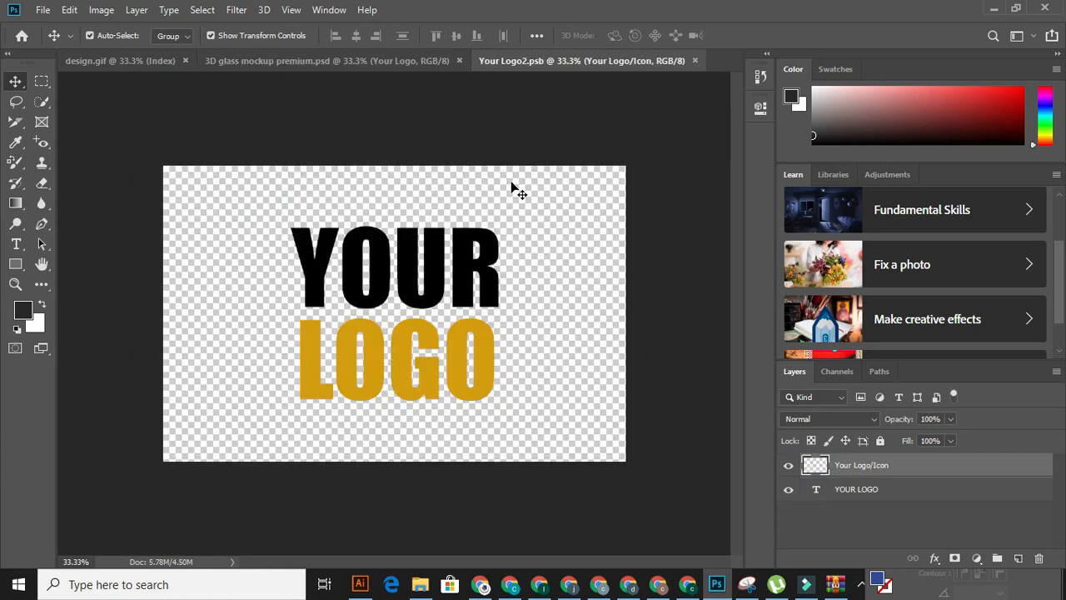
left_click(134, 62)
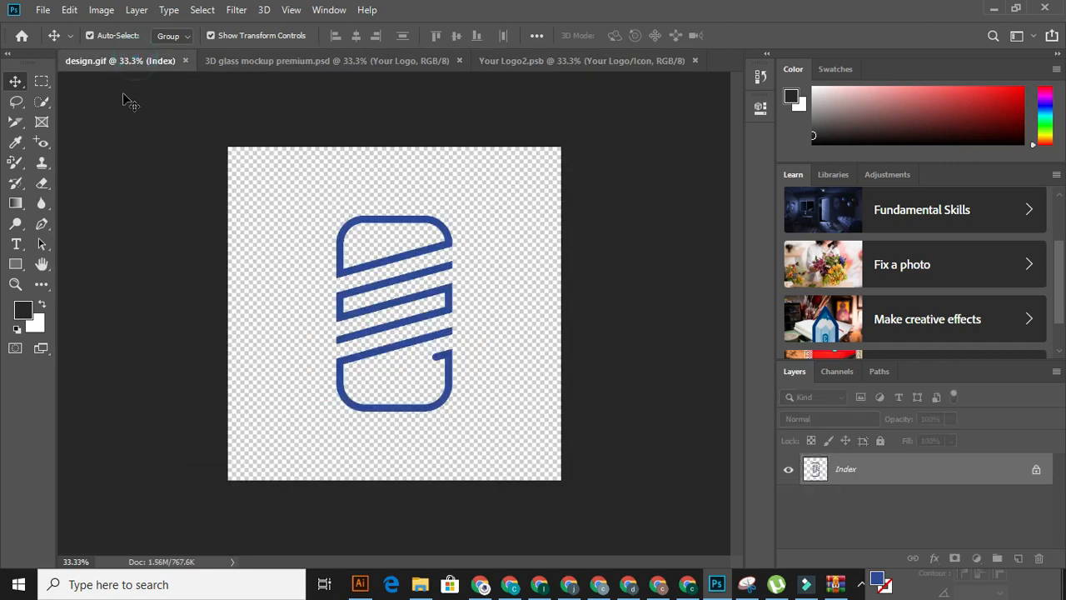
left_click(42, 81)
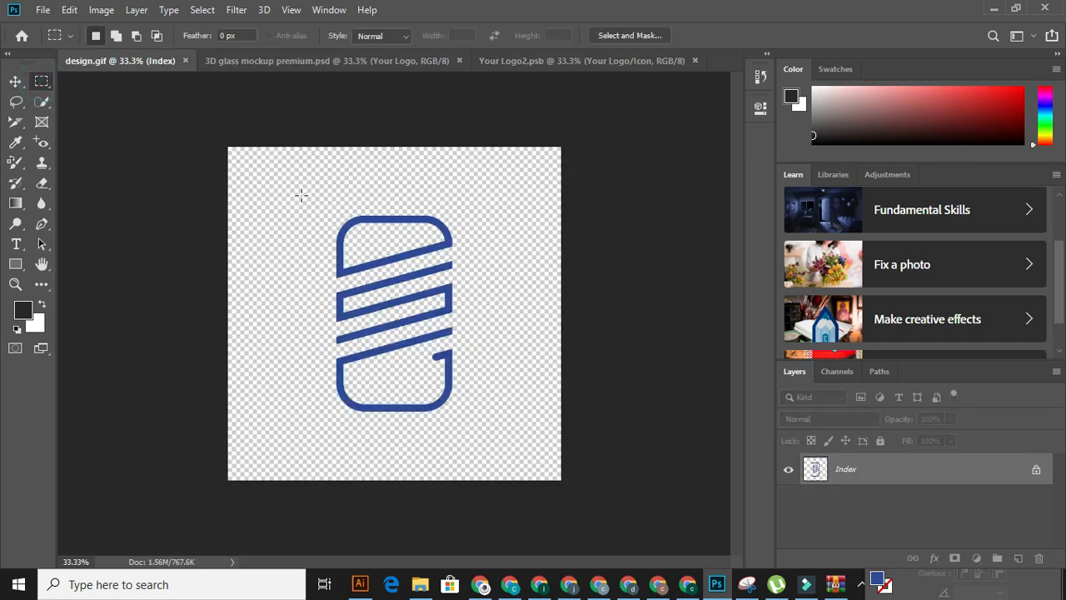
left_click_drag(280, 189, 502, 456)
left_click(15, 81)
left_click_drag(353, 219, 387, 277)
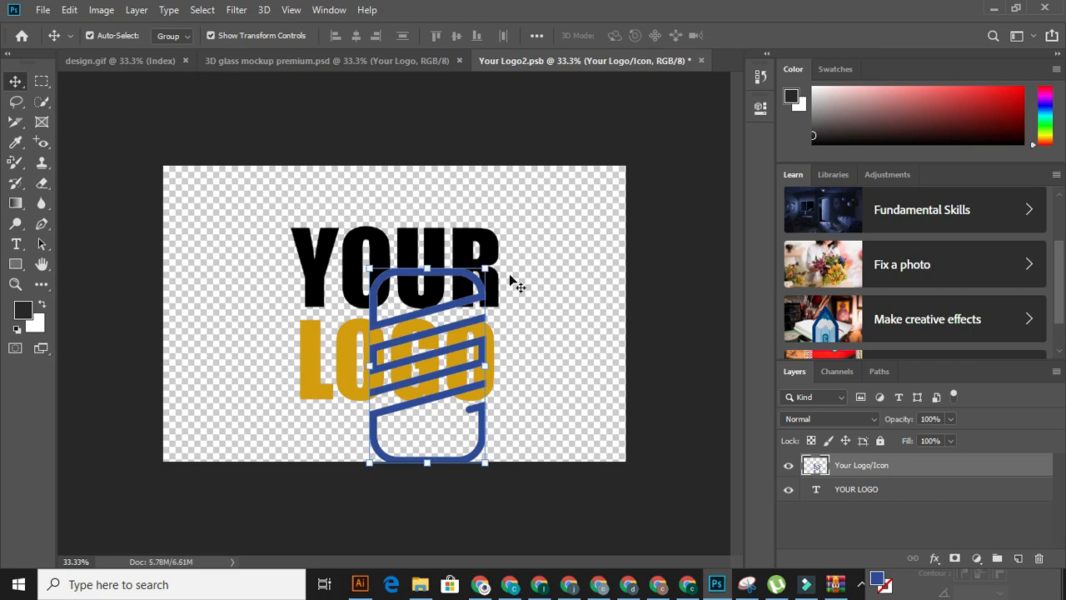
- Center the emblem on the smart object canvas, scale it to 124.08%, and hide the YOUR LOGO text layer
left_click_drag(490, 267, 418, 205)
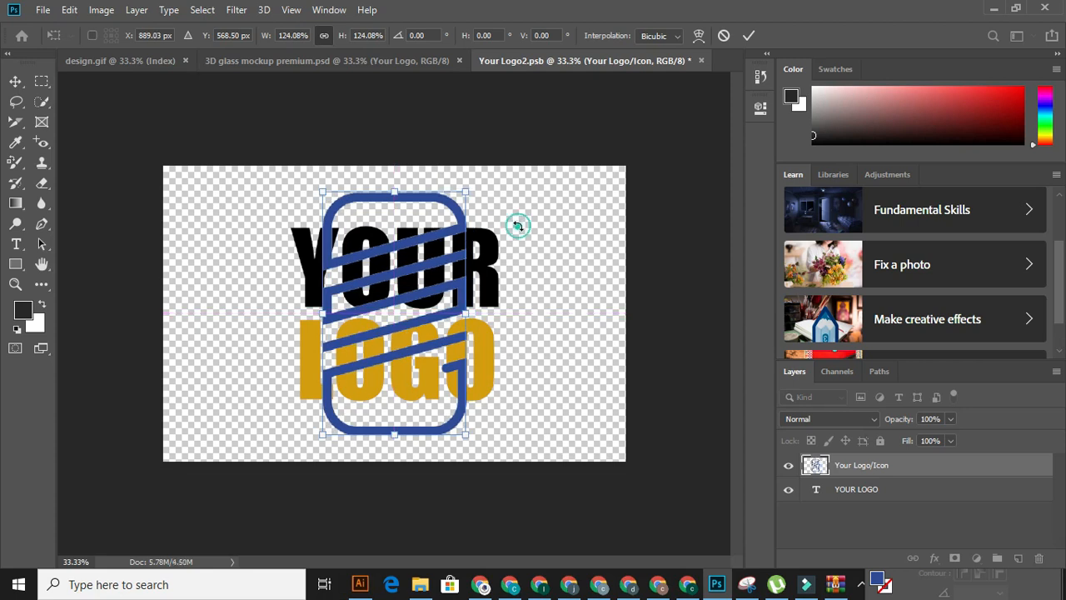
left_click(789, 492)
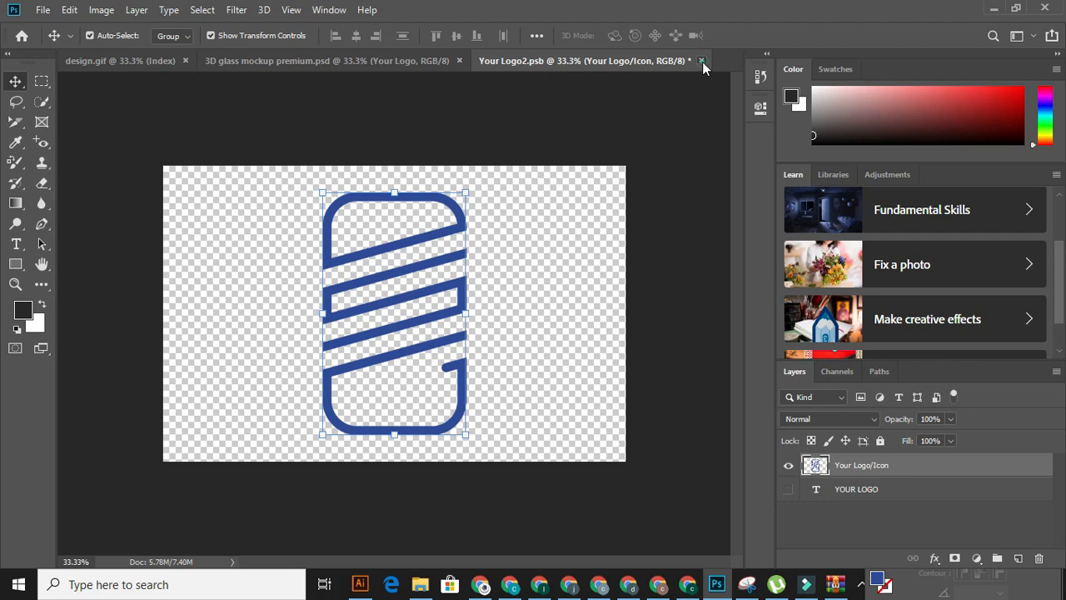
- Close Your Logo2.psb with its changes saved, and view the emblem in the glass wall mockup without the logo's transform box
left_click(701, 61)
left_click(469, 227)
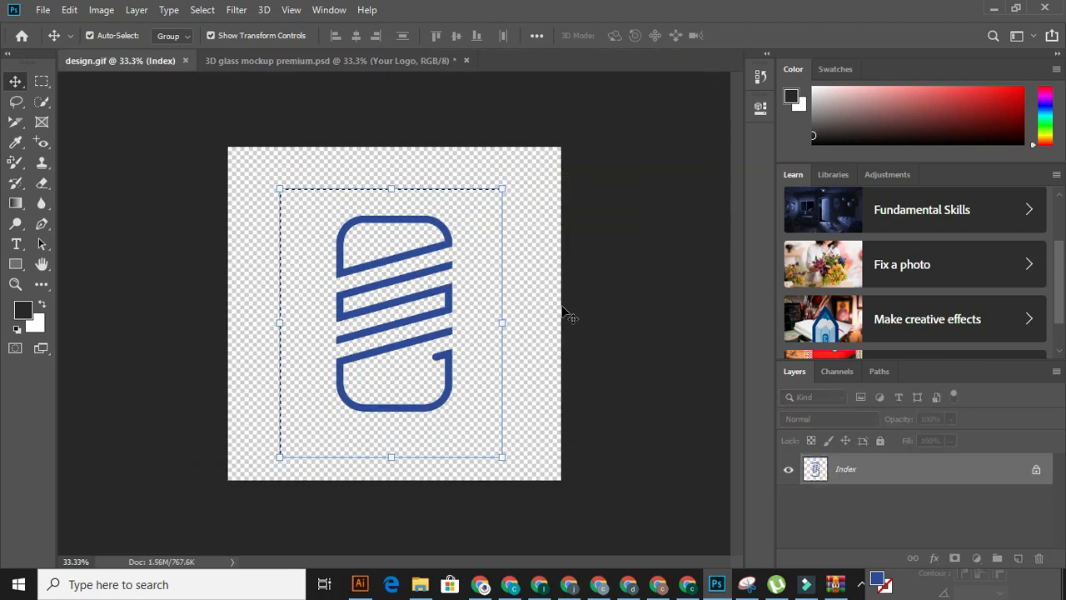
left_click(392, 60)
scroll(494, 174, "up", 1)
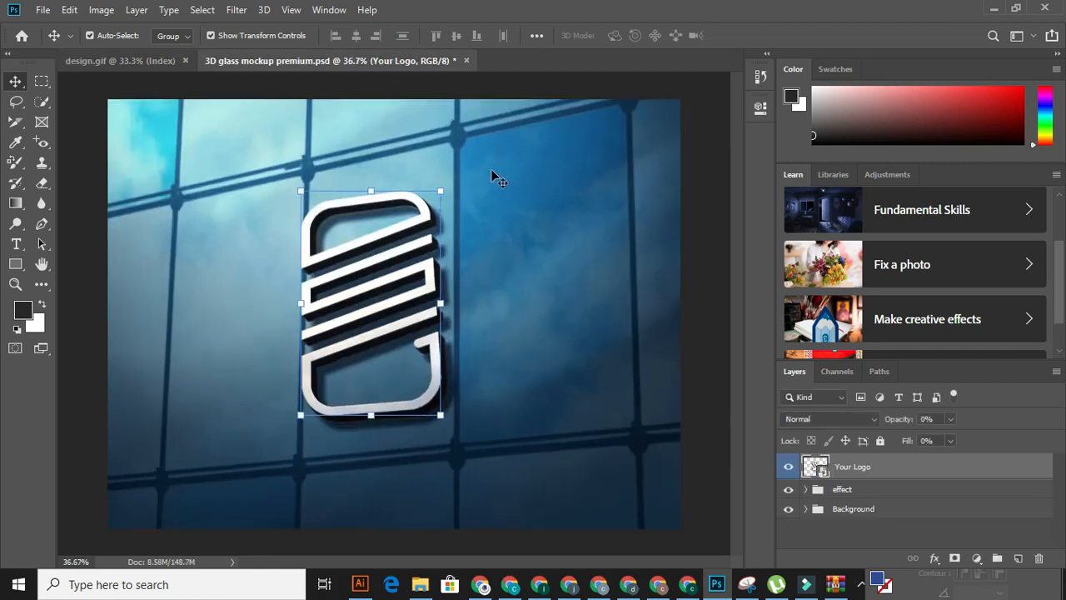
scroll(491, 173, "up", 1)
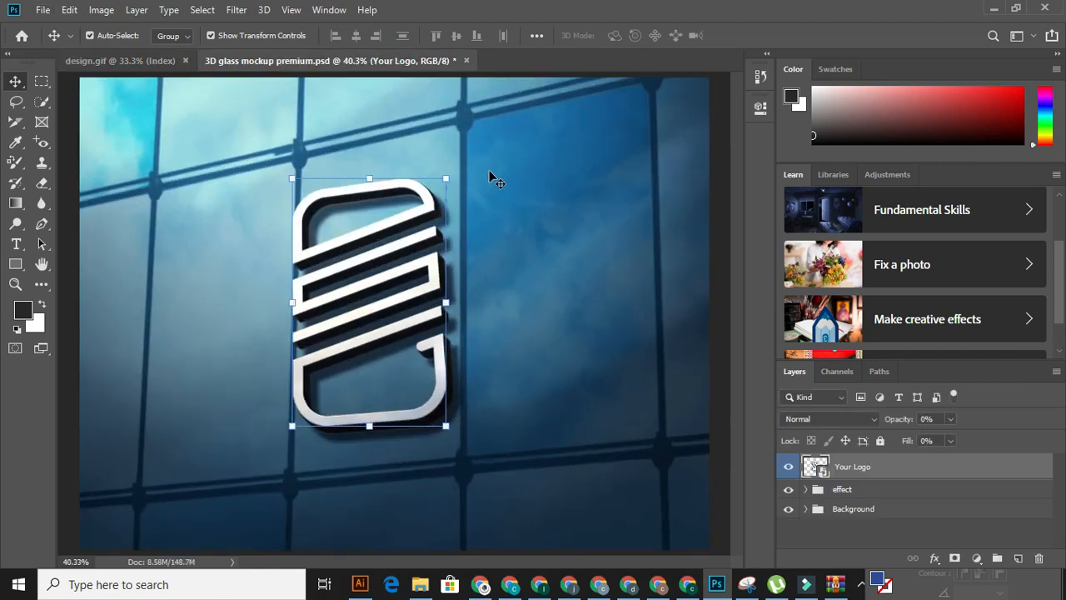
left_click(549, 232)
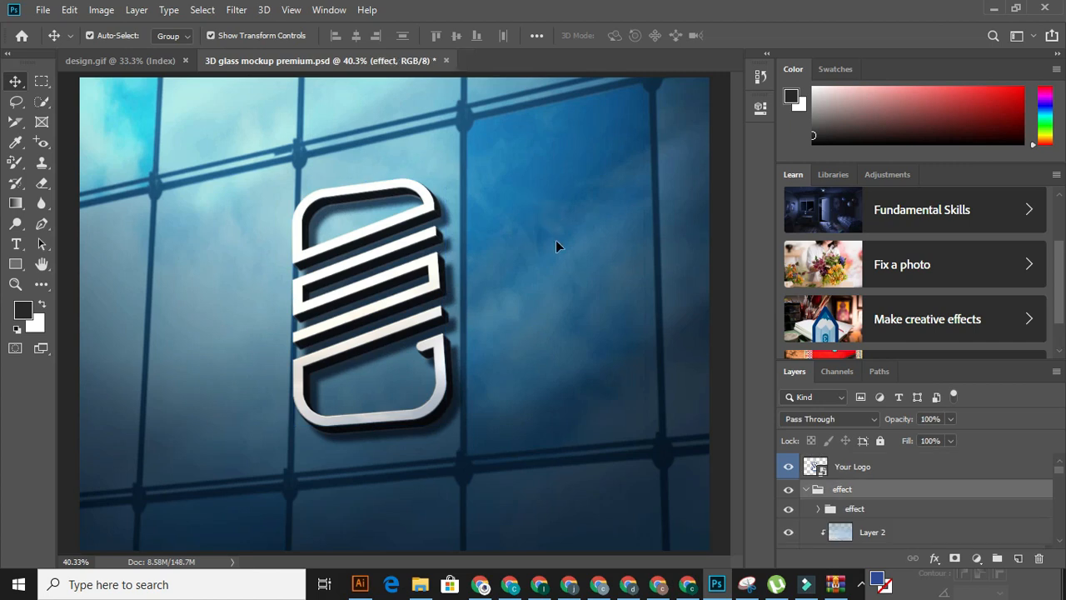